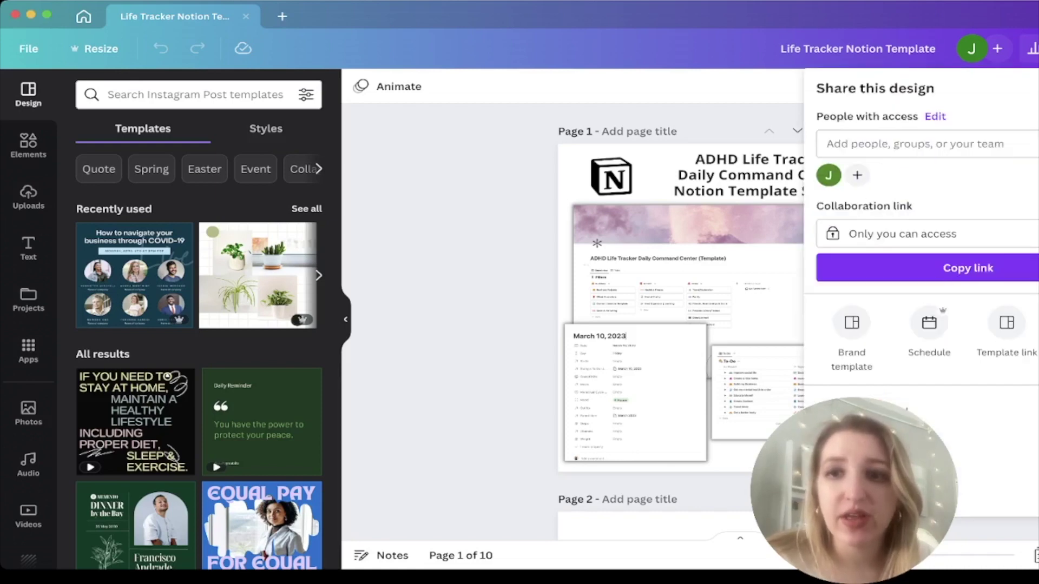
Publish the Life Tracker Notion Template design through the Embed share option to generate its embed links.
scroll(922, 233, "down", 1)
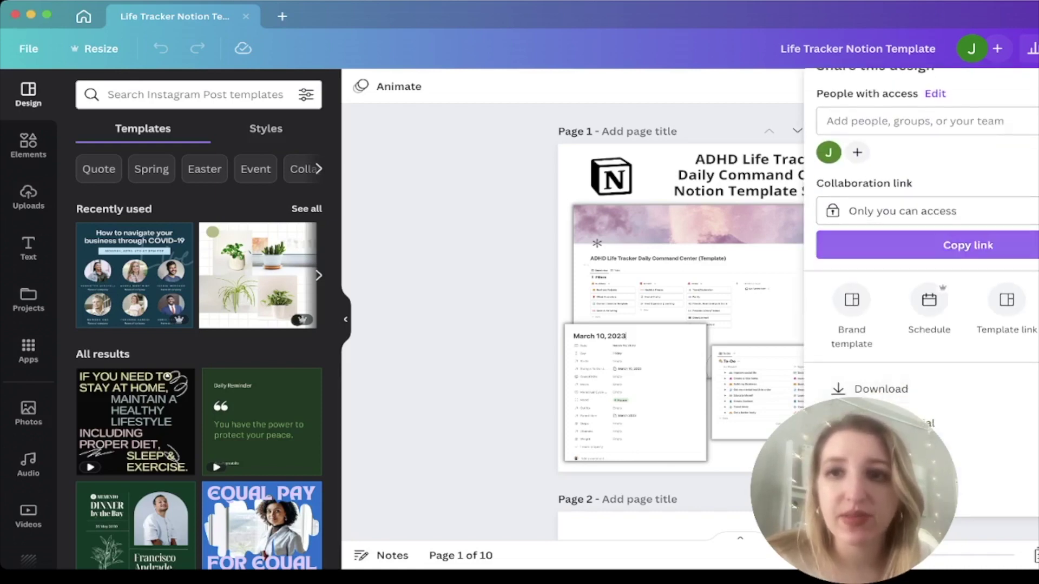
left_click(1011, 491)
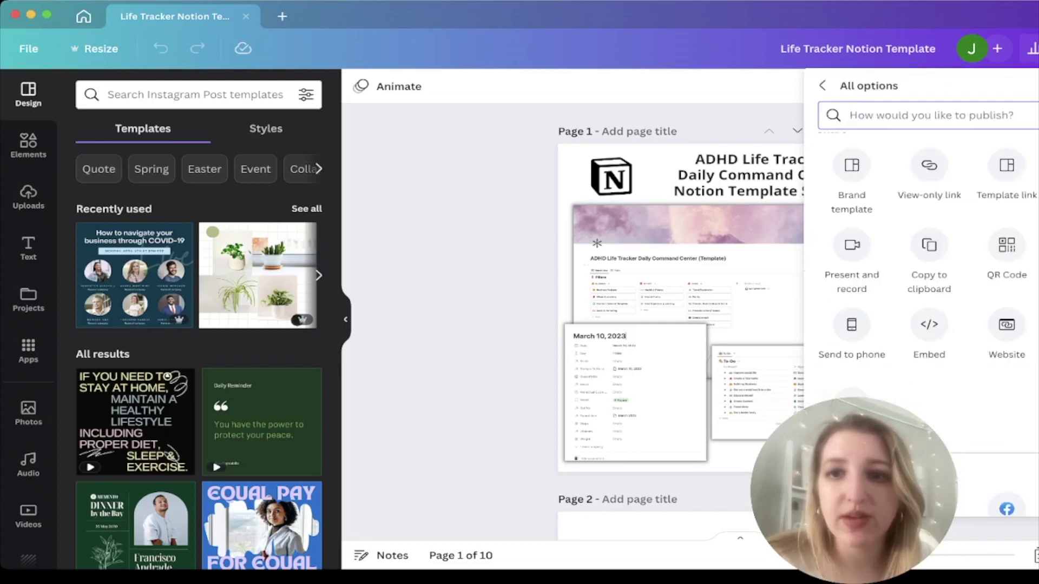
scroll(928, 325, "down", 1)
left_click(929, 292)
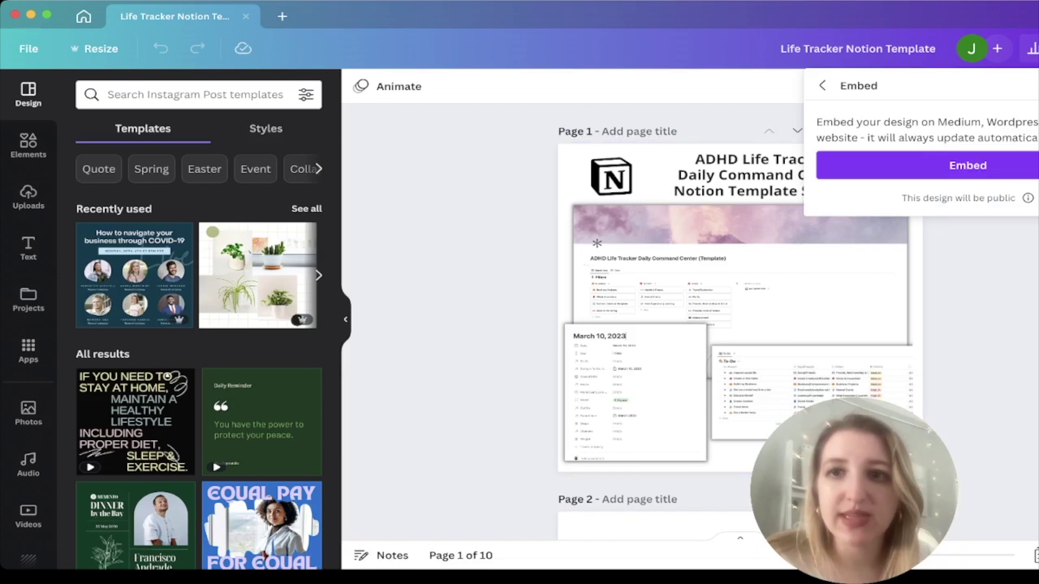
left_click(968, 165)
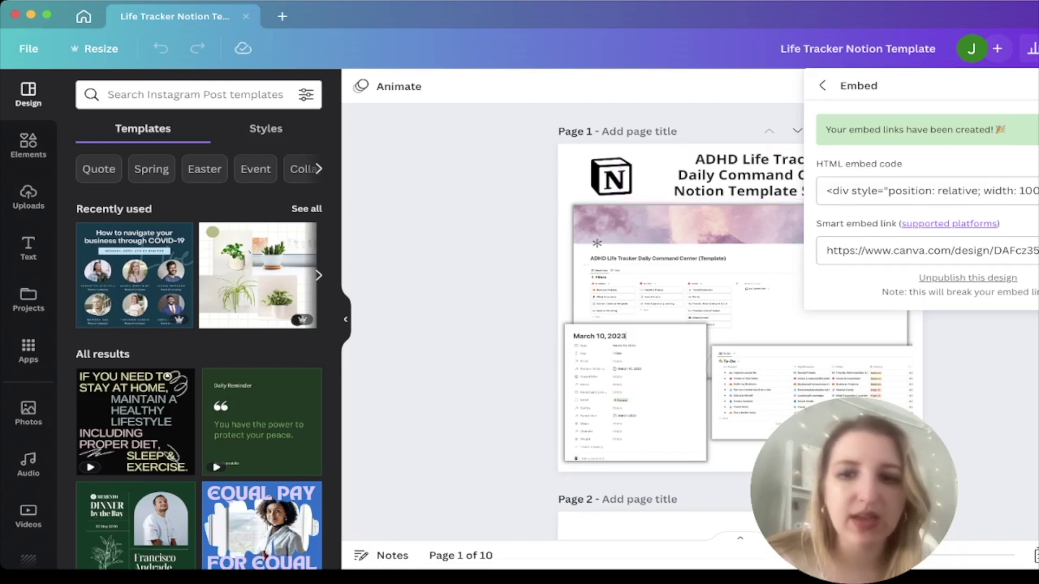
key("super+Tab")
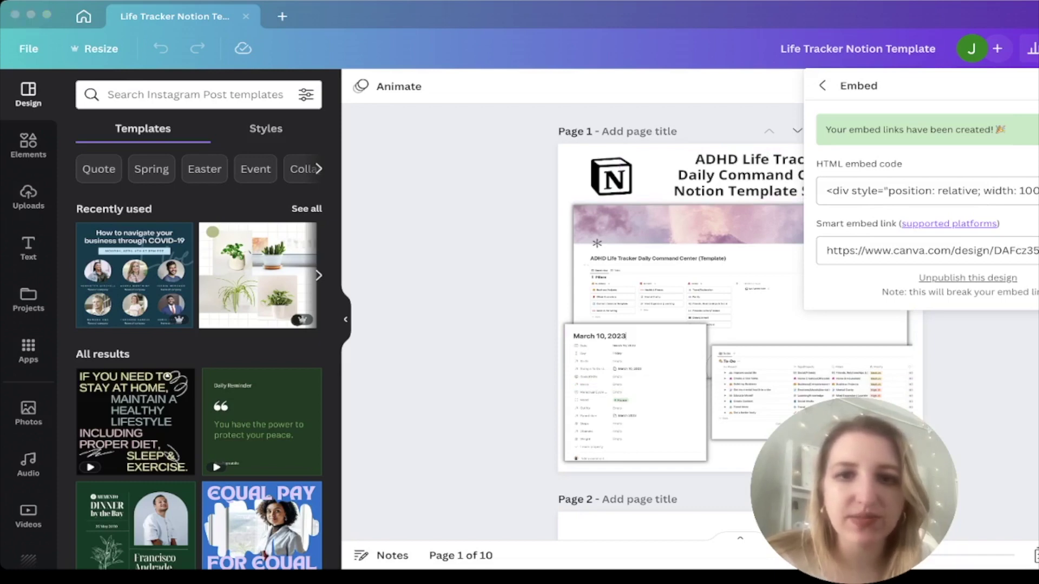
key("super+Tab")
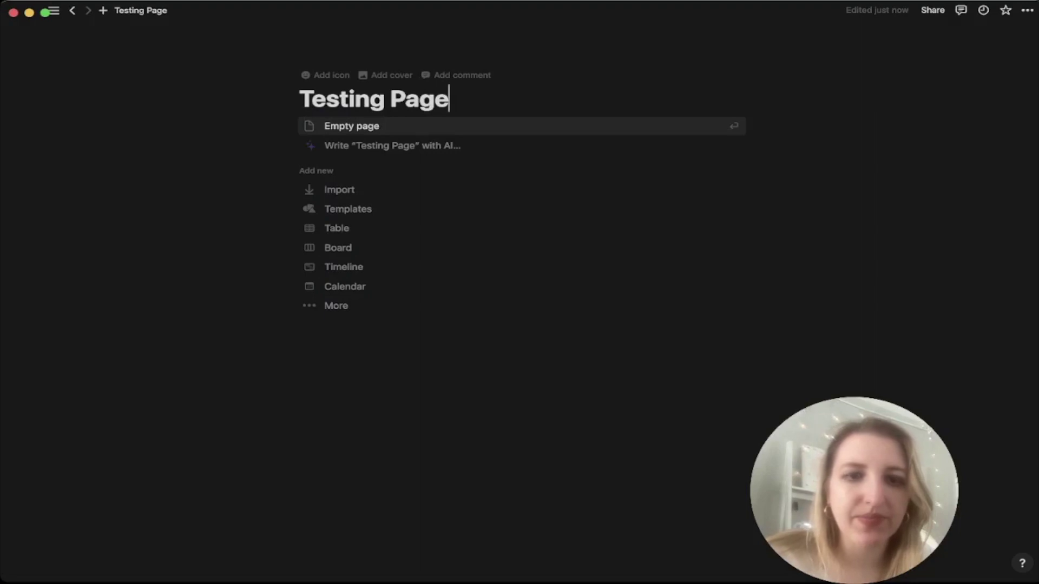
left_click(342, 132)
type("https://www.canva.com/design/DAFcz35qgnA/view")
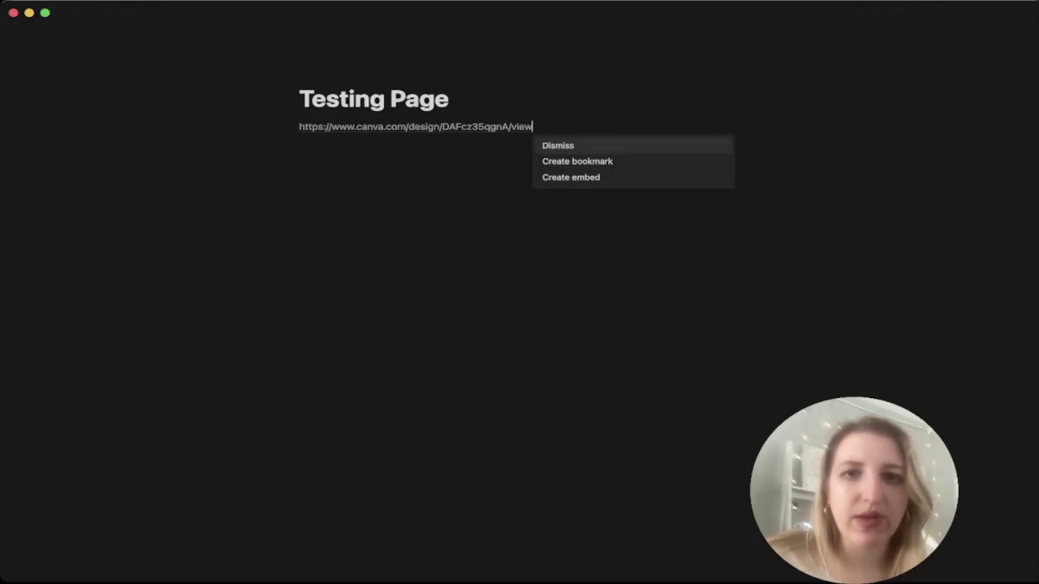
key("Down")
key("Down")
key("Return")
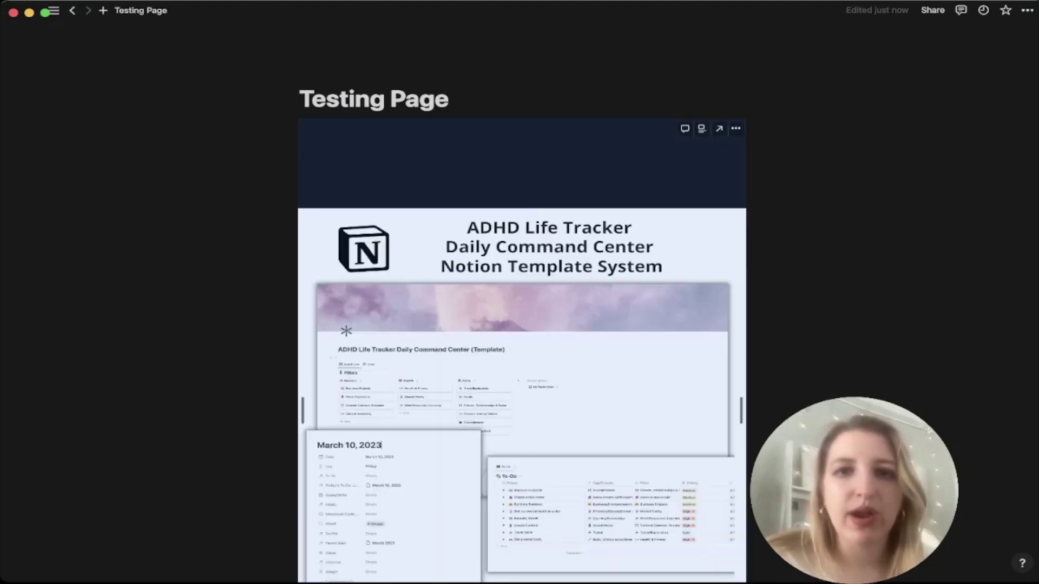
Reduce the height of the embedded Canva design on the Testing Page and advance through its slides.
scroll(628, 506, "down", 1)
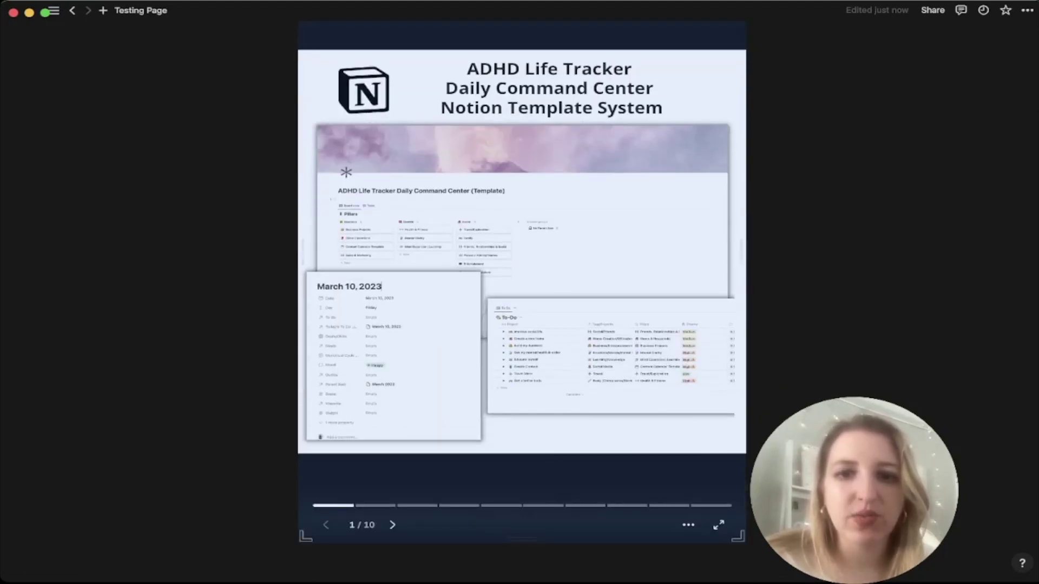
left_click_drag(522, 539, 522, 486)
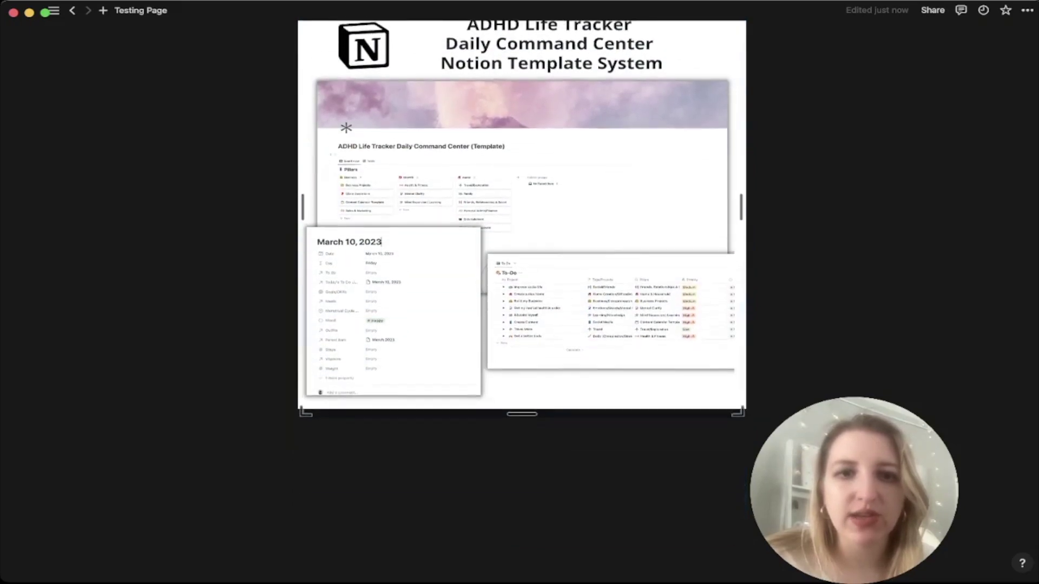
scroll(521, 243, "up", 2)
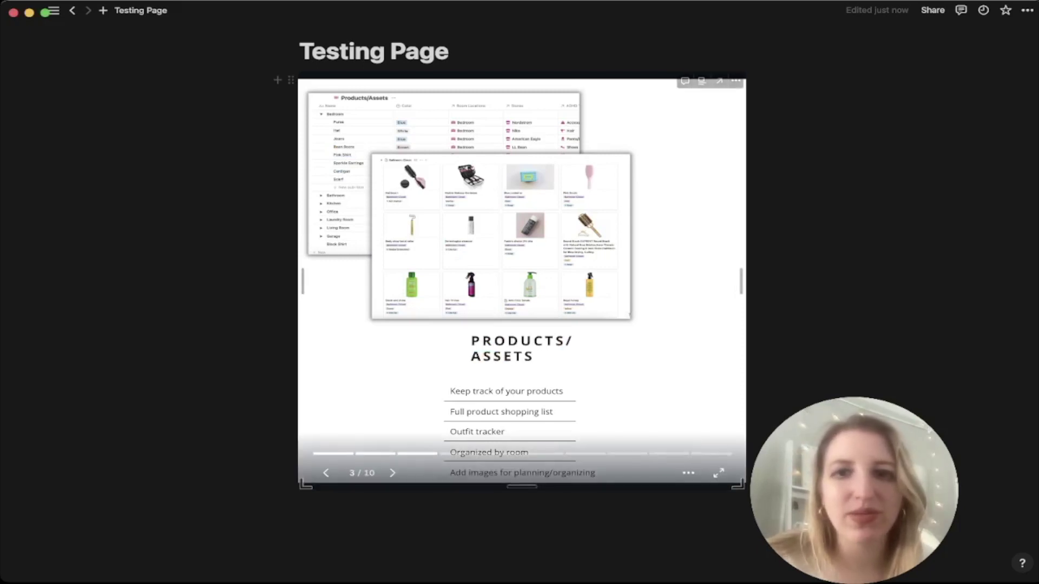
key("Right")
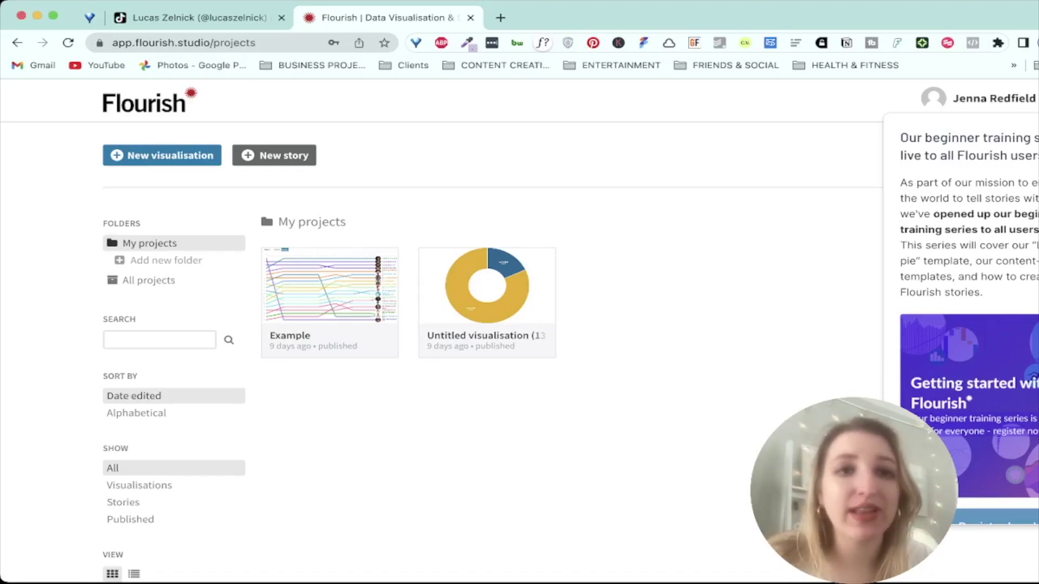
Create a new Flourish visualisation from the Bar chart race template.
left_click(162, 155)
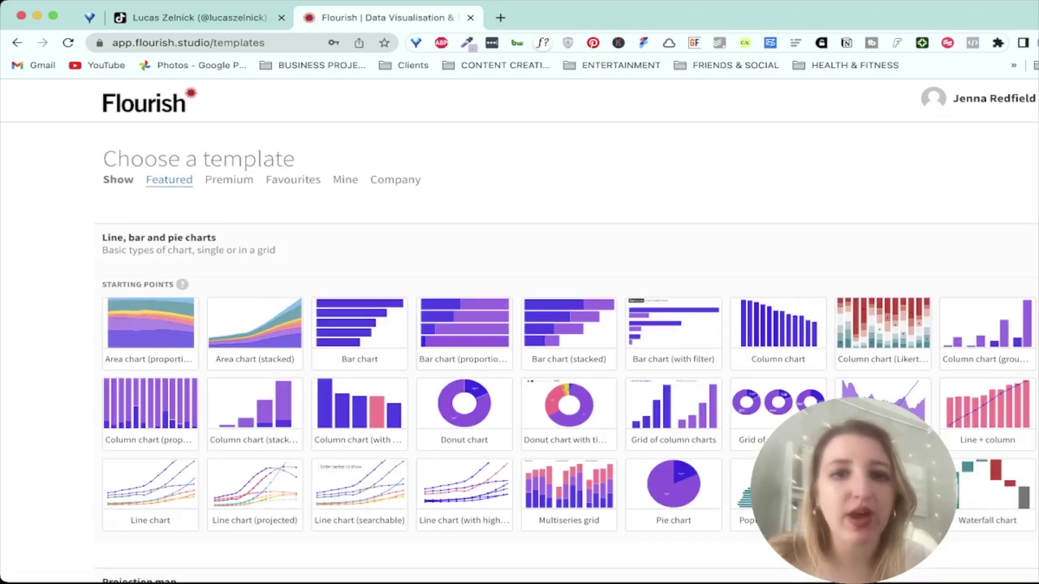
scroll(146, 428, "down", 3)
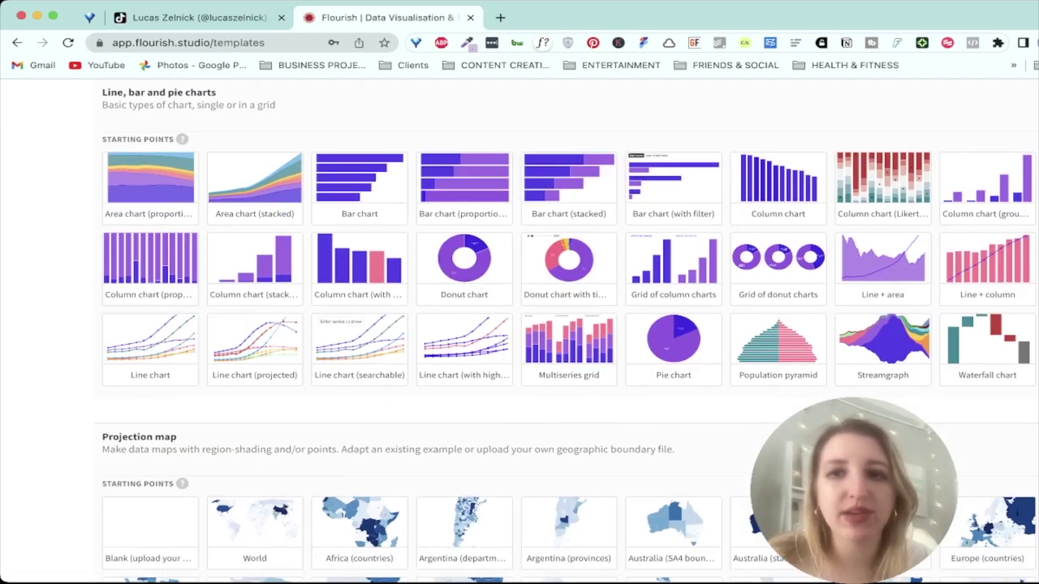
scroll(567, 329, "down", 15)
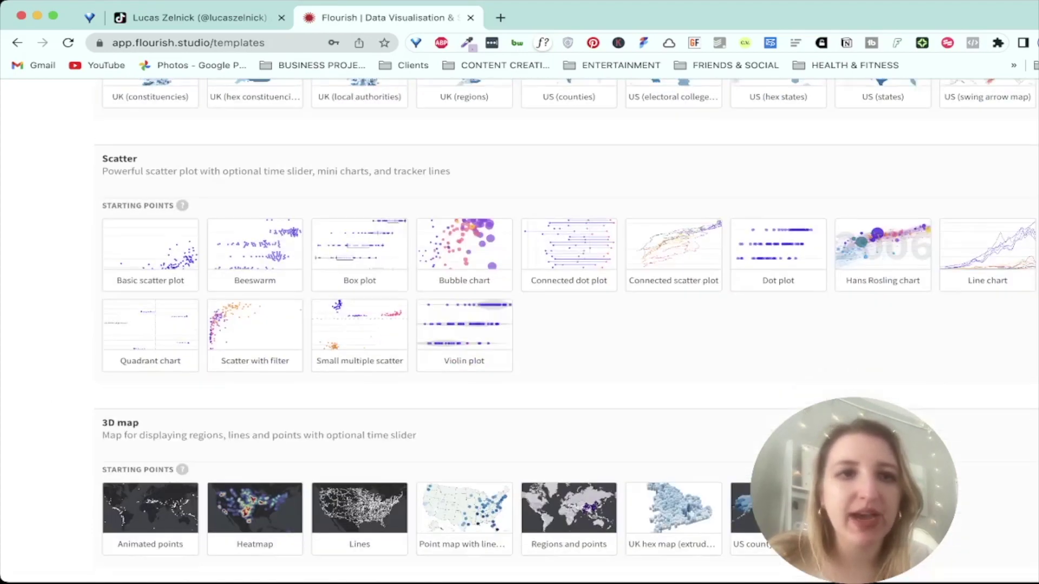
scroll(567, 329, "down", 2)
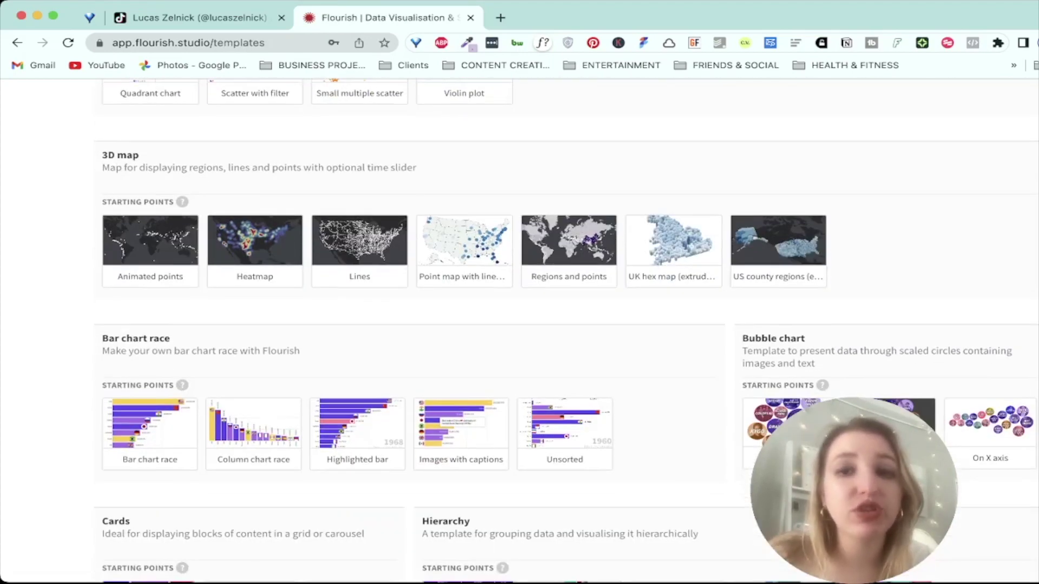
scroll(150, 303, "down", 2)
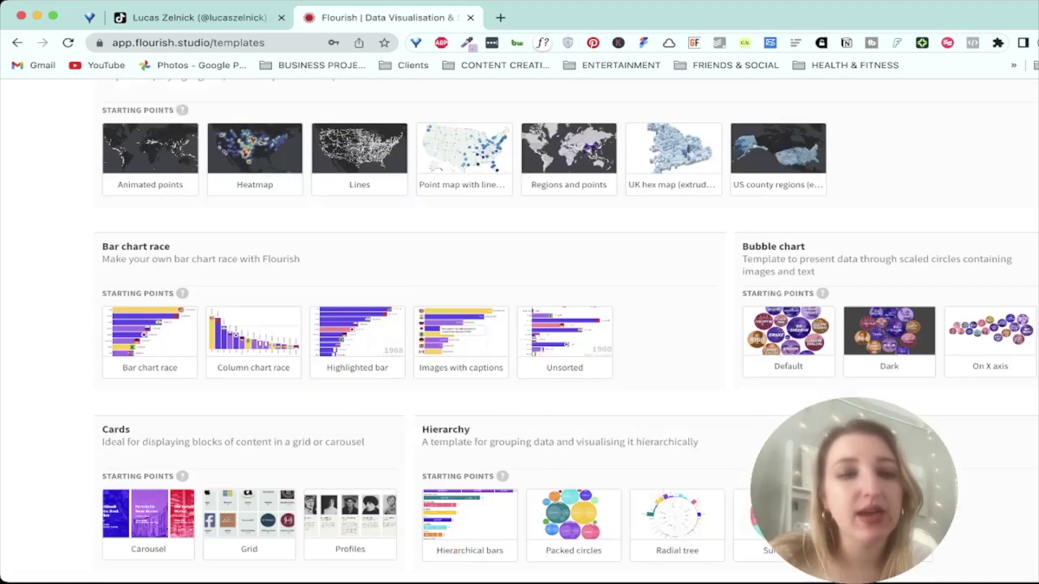
left_click(150, 295)
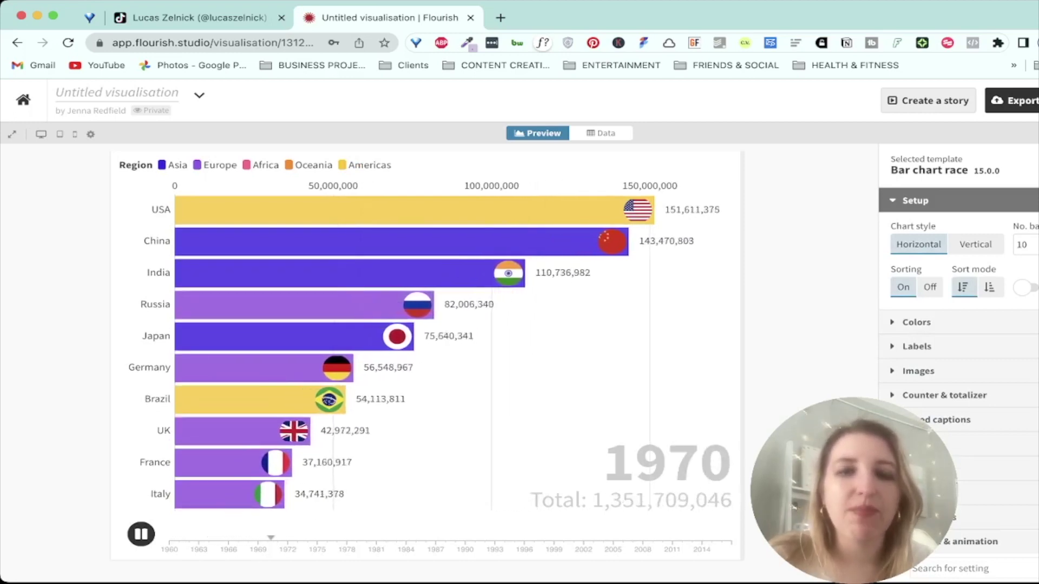
Examine the year columns and country rows in the bar chart race's data sheet, and return to the chart preview.
left_click(600, 133)
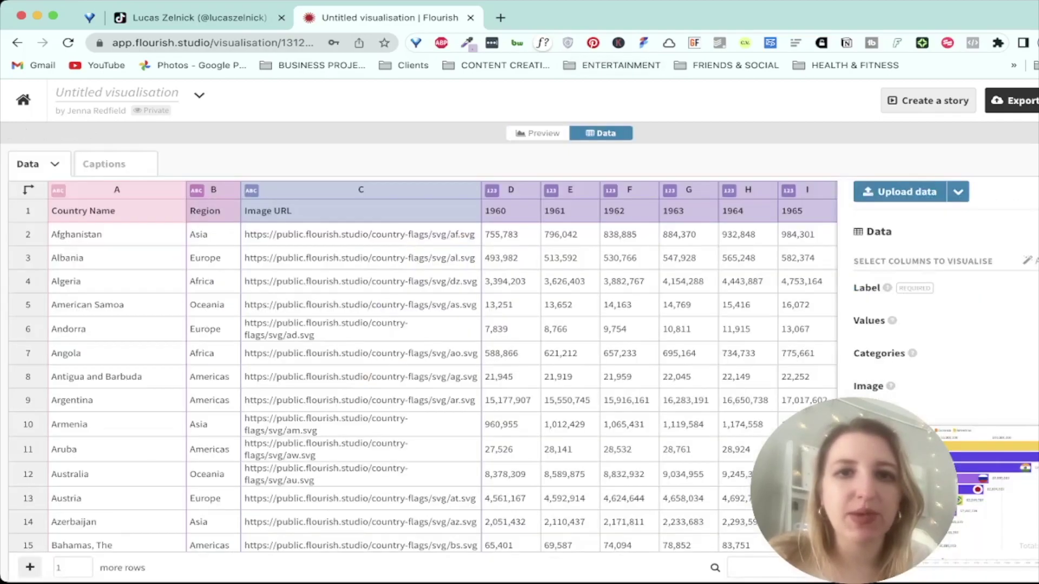
scroll(422, 368, "right", 15)
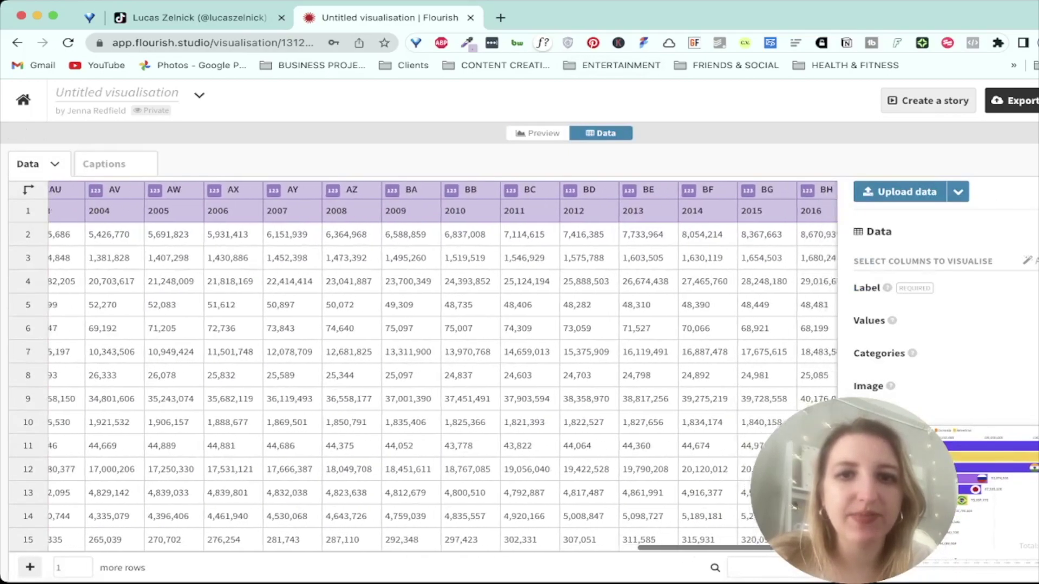
scroll(422, 368, "left", 15)
scroll(423, 368, "down", 20)
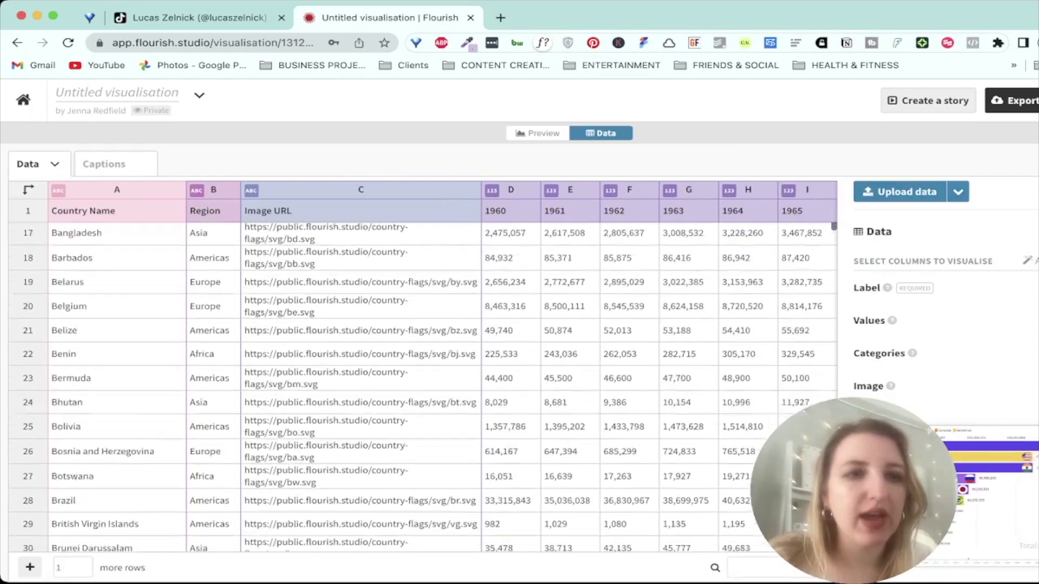
scroll(422, 368, "down", 20)
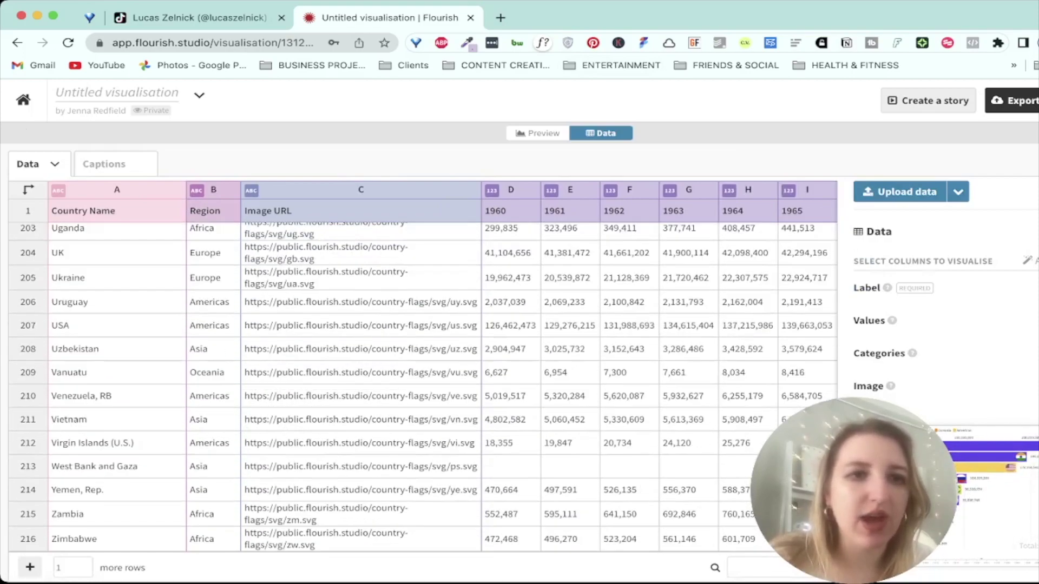
scroll(422, 368, "up", 20)
left_click(536, 132)
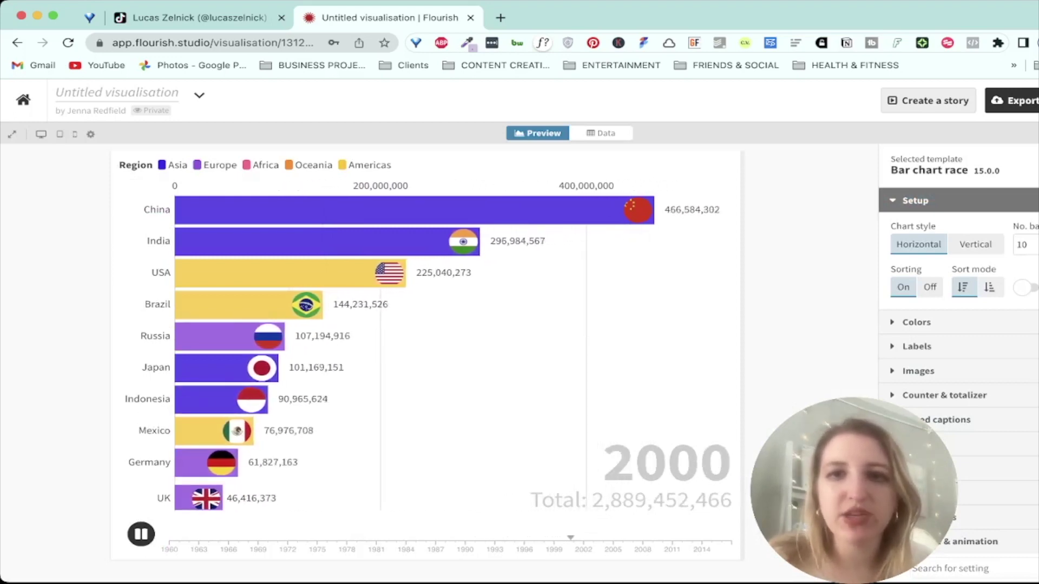
Publish the bar chart race without allowing duplication, open its public page and copy the page's URL.
left_click(1012, 101)
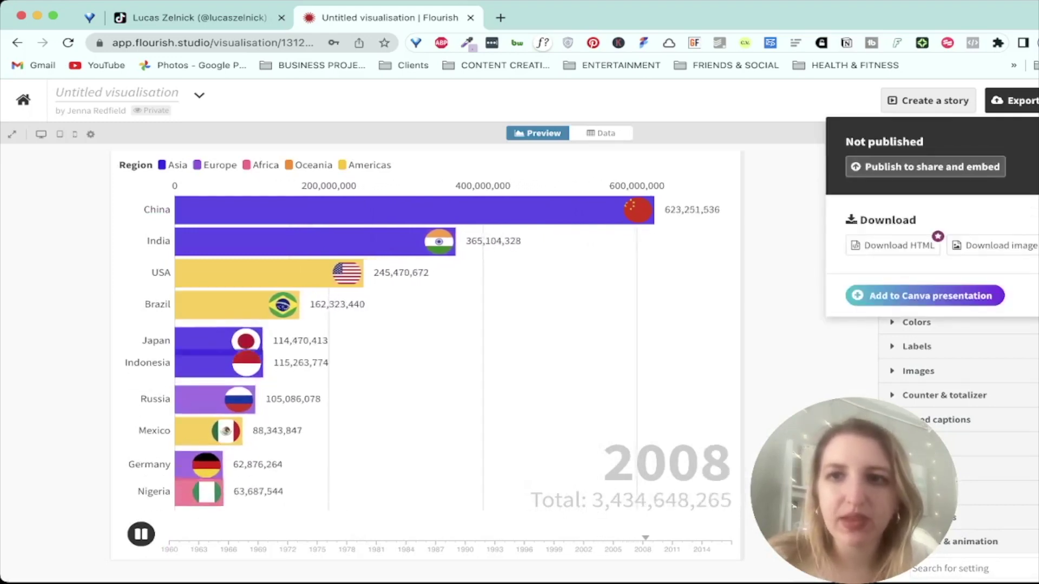
left_click(925, 167)
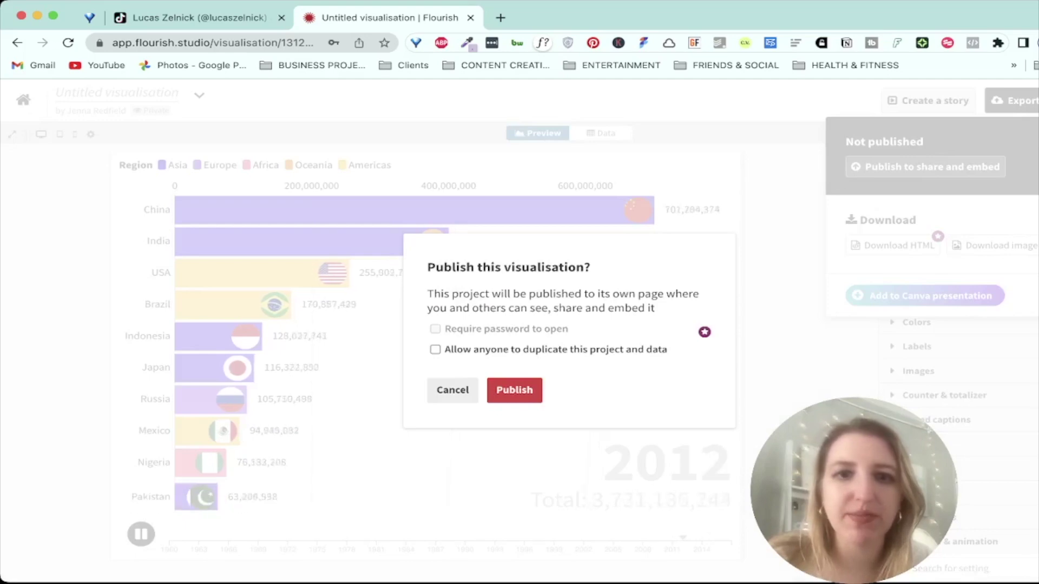
left_click(514, 390)
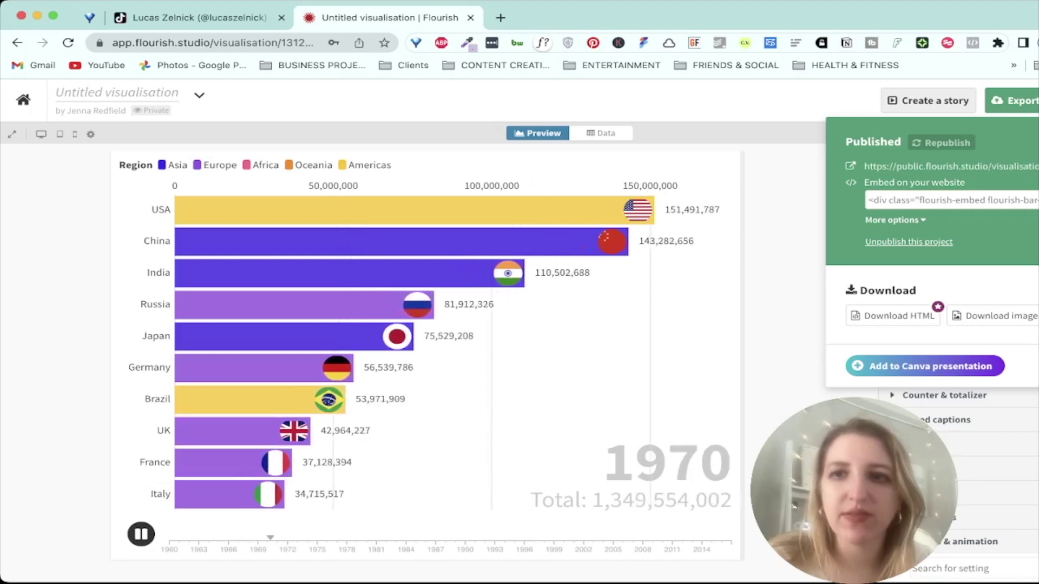
left_click(951, 166)
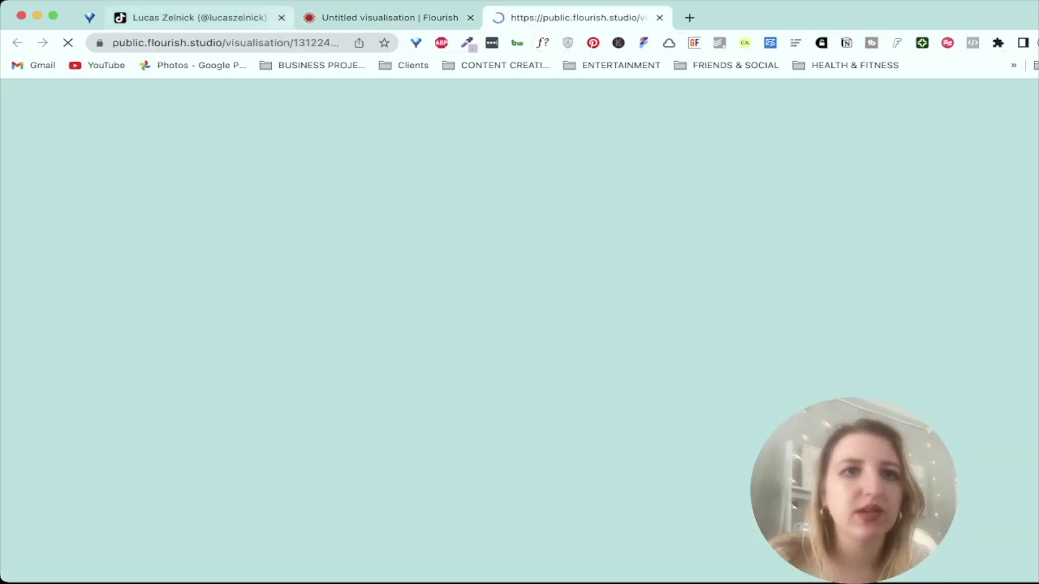
left_click(228, 43)
key("super+c")
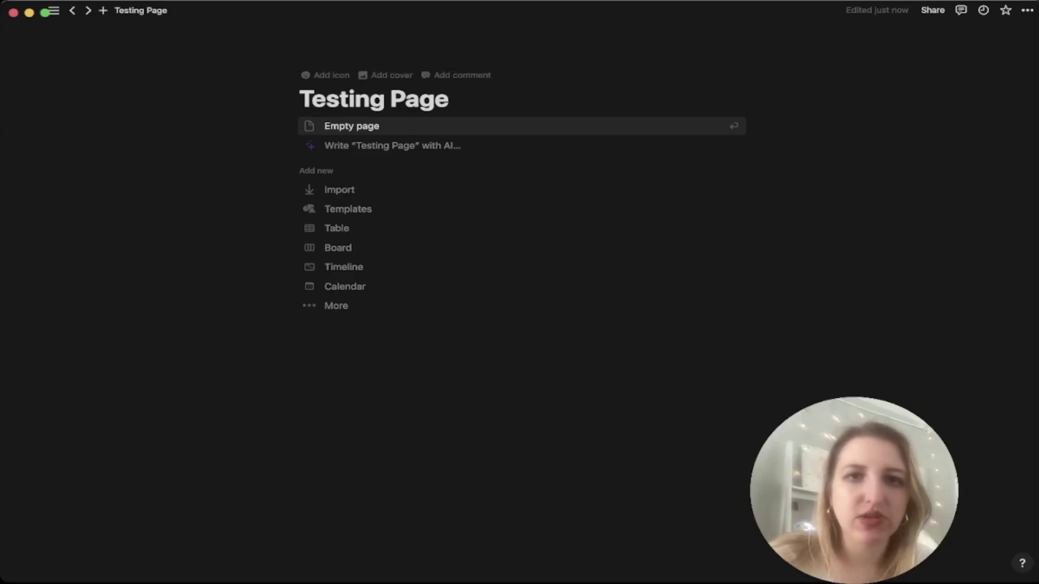
key("Return")
key("super+v")
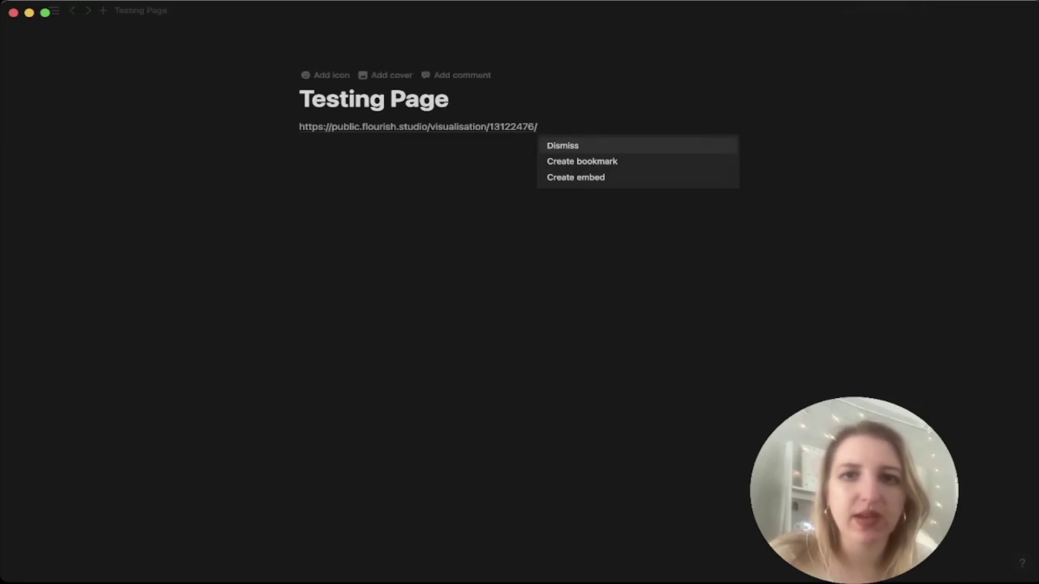
key("Down")
key("Down")
key("Return")
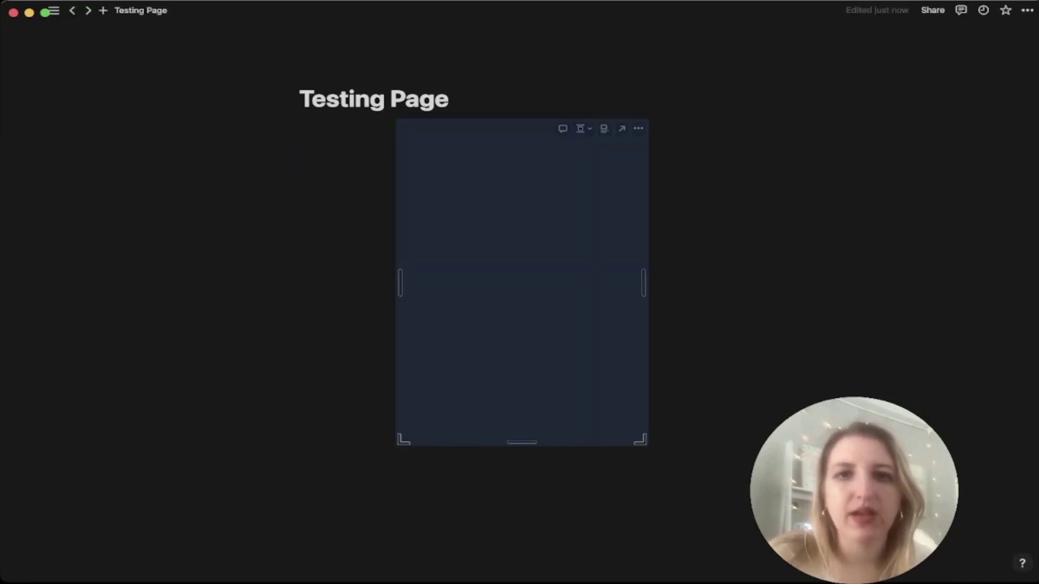
left_click_drag(643, 282, 745, 283)
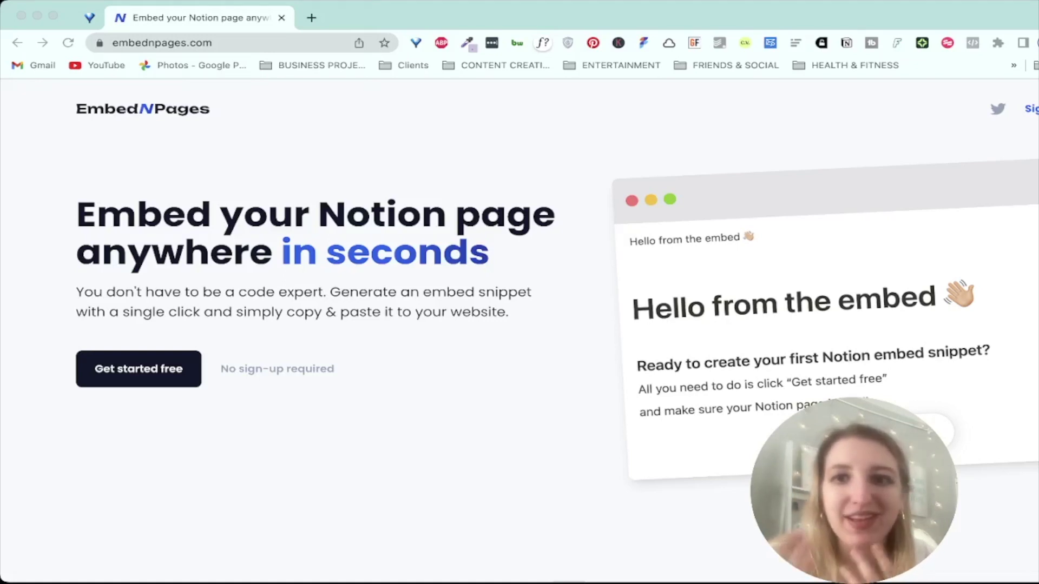
Switch to EmbedNPages, preview the public TCC Business Directory Notion page and generate its free embed snippet.
key("super+Tab")
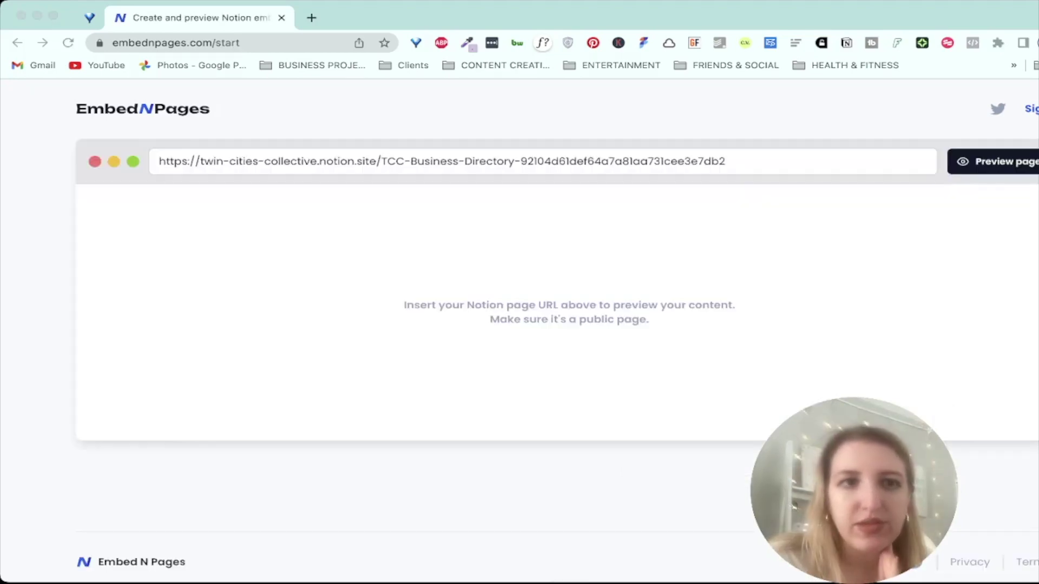
left_click(725, 162)
left_click(993, 162)
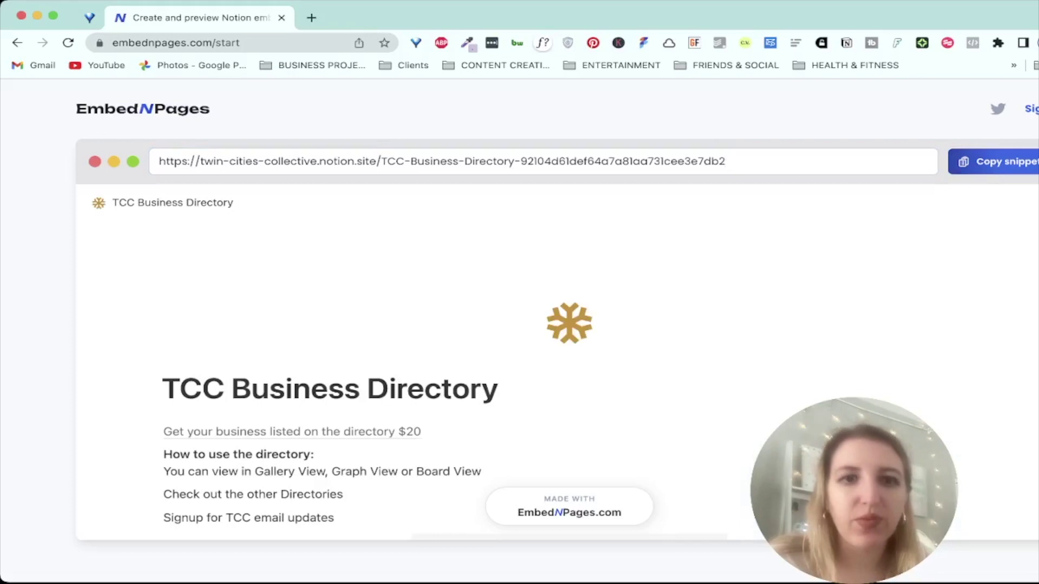
scroll(409, 367, "down", 3)
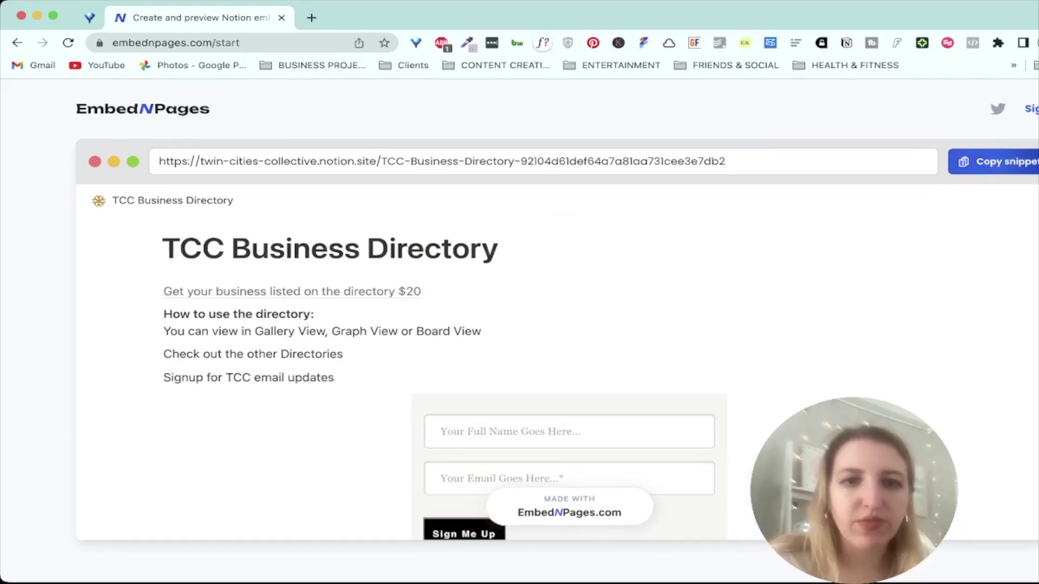
left_click(996, 161)
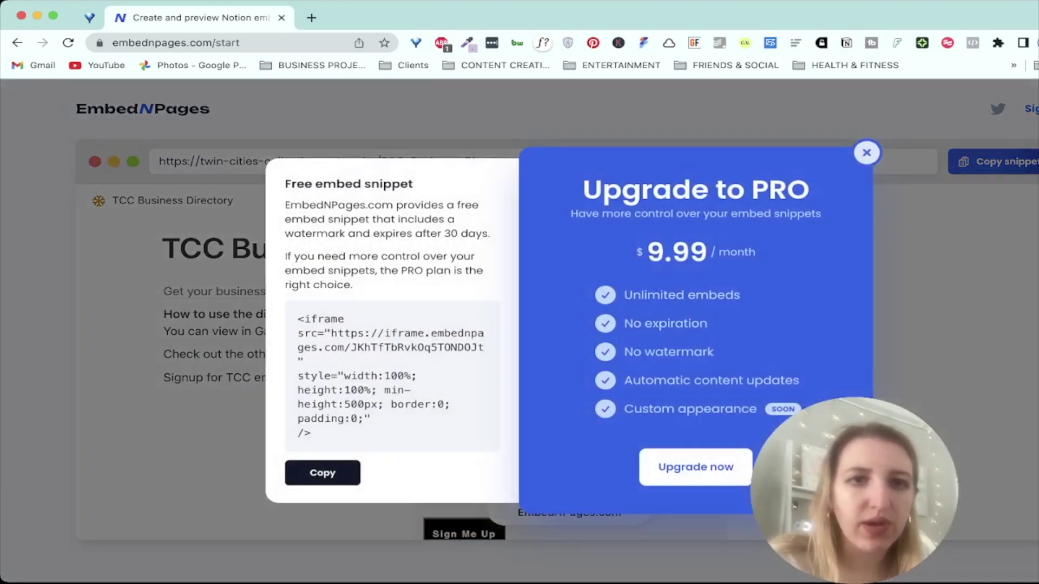
Copy the free embed snippet, close the upgrade offer and look over the TCC Business Directory preview.
left_click_drag(310, 206, 346, 256)
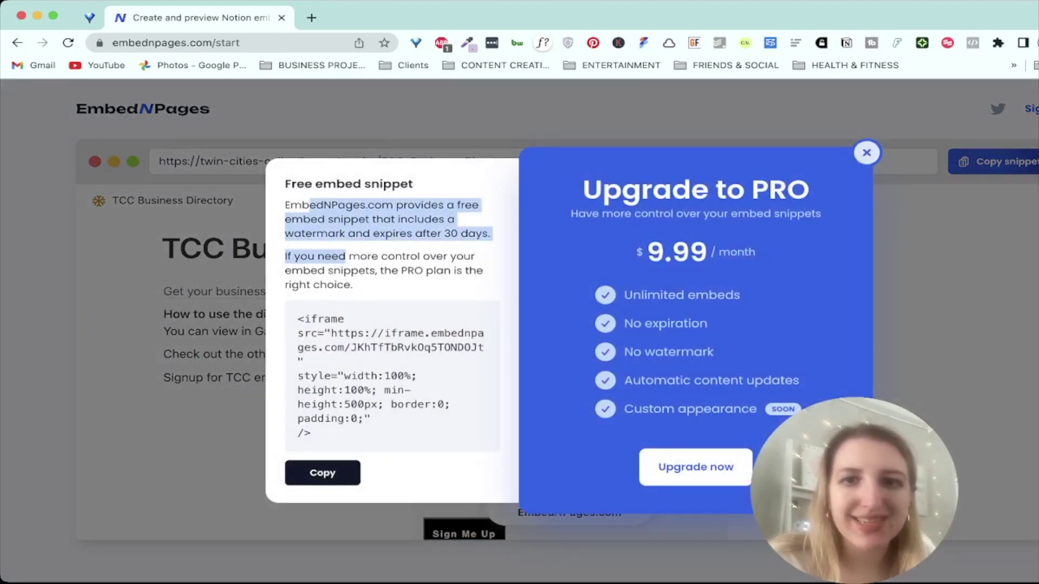
left_click(322, 473)
key("Escape")
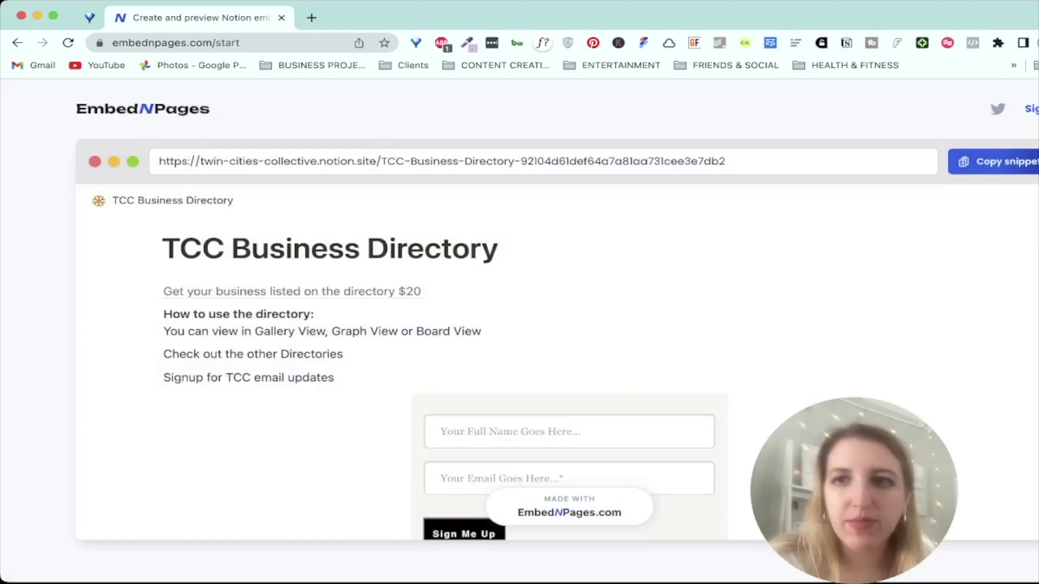
scroll(541, 324, "down", 10)
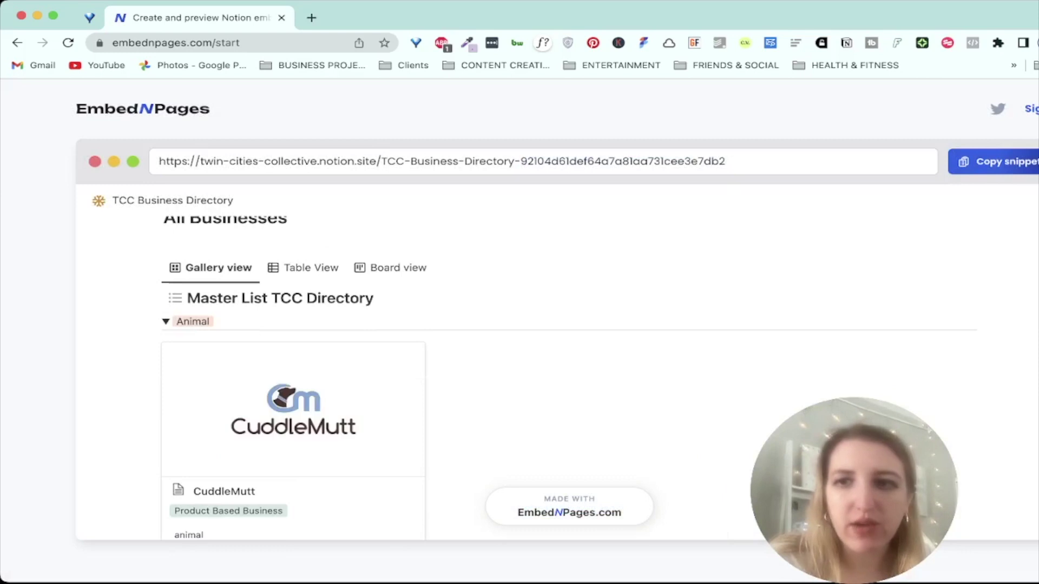
scroll(541, 324, "up", 5)
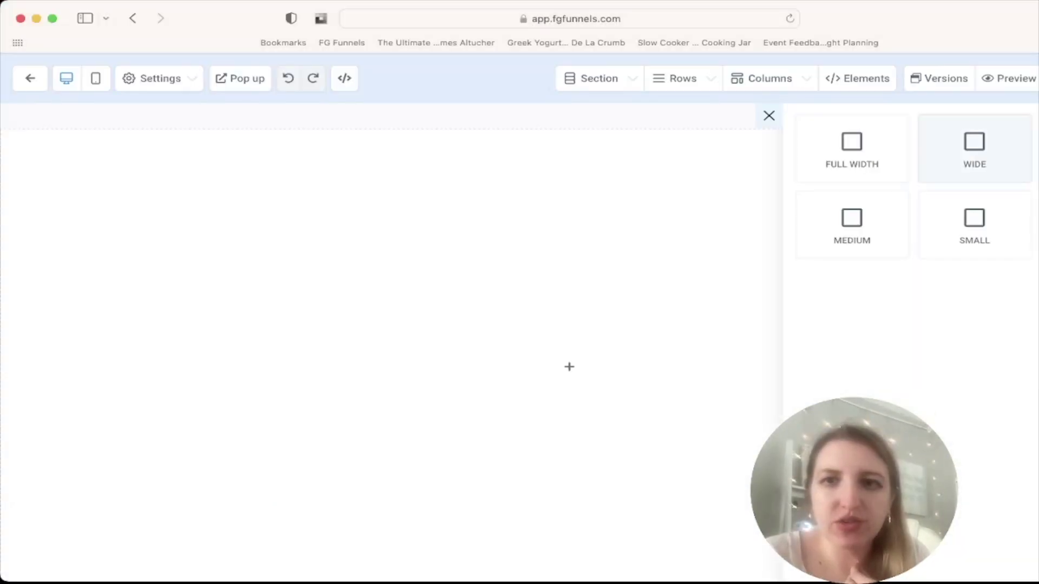
In the FG Funnels page builder, add a one-column row to the new section and place a Custom JS/HTML element in it.
left_click(687, 177)
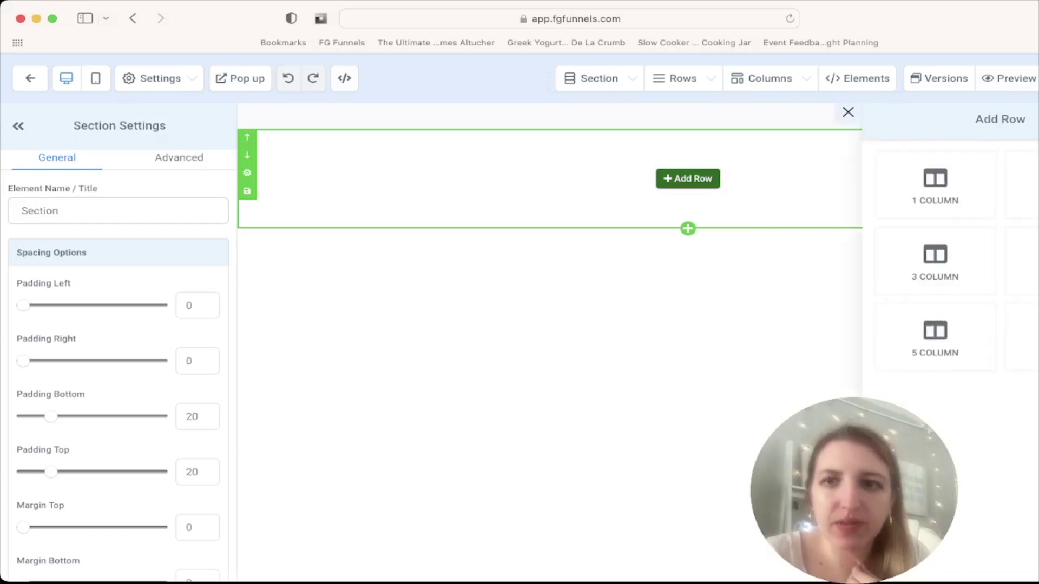
left_click(934, 184)
left_click(688, 197)
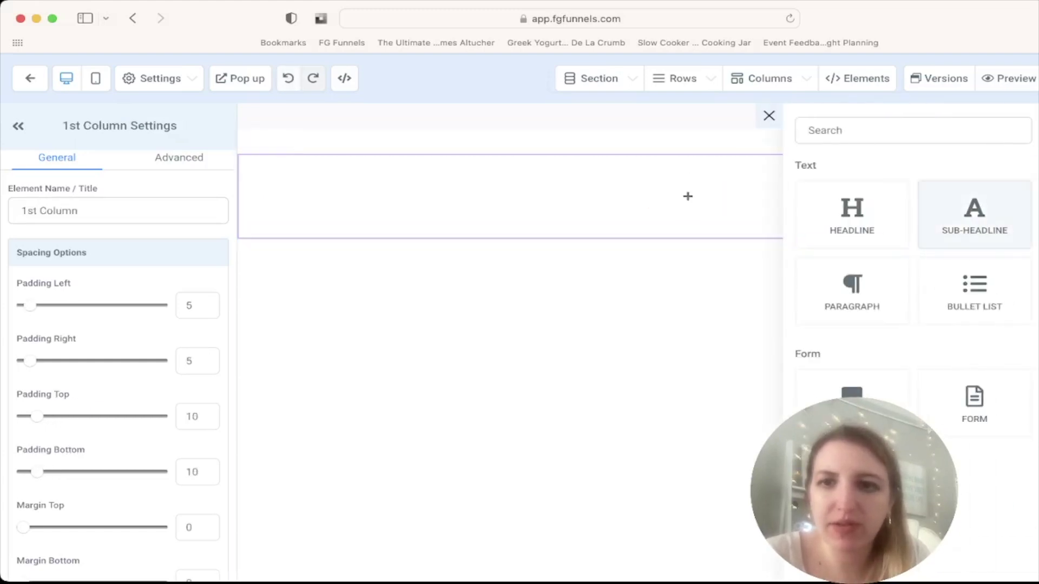
scroll(974, 281, "down", 3)
scroll(914, 325, "down", 5)
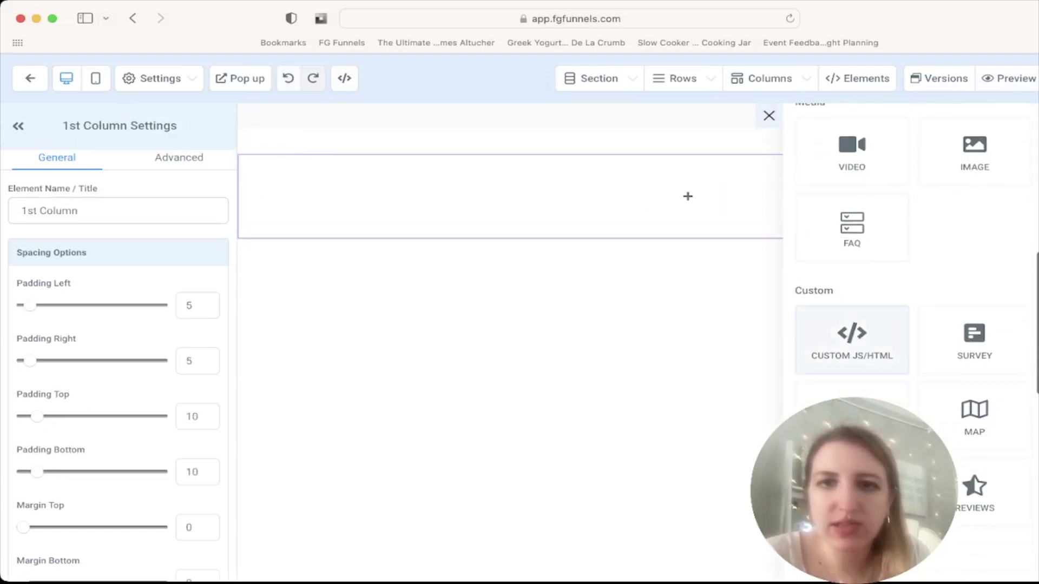
left_click(851, 336)
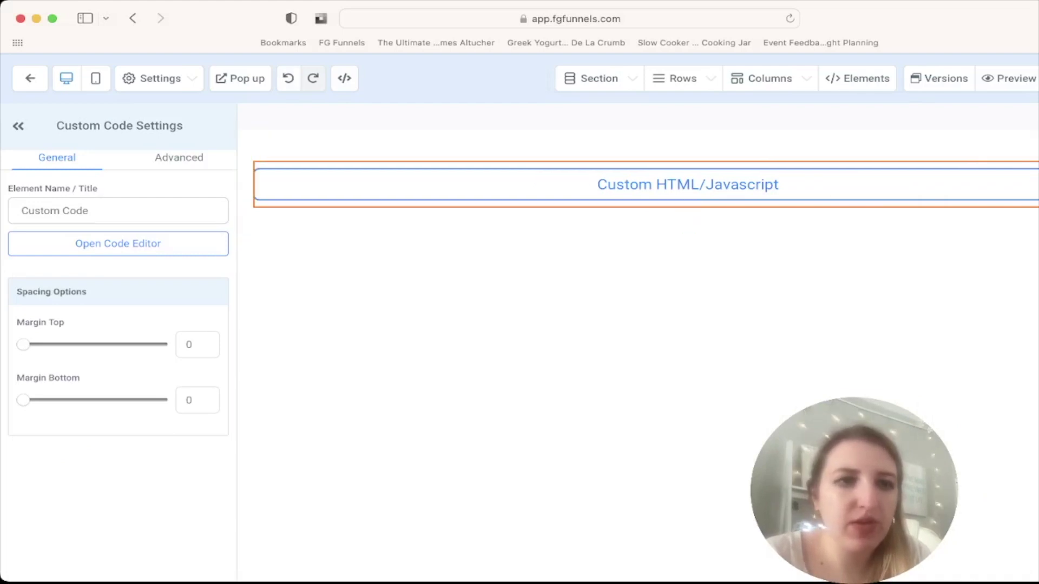
Paste the EmbedNPages iframe snippet into the Custom JS/HTML element's code and close the code editor.
left_click(118, 243)
key("super+v")
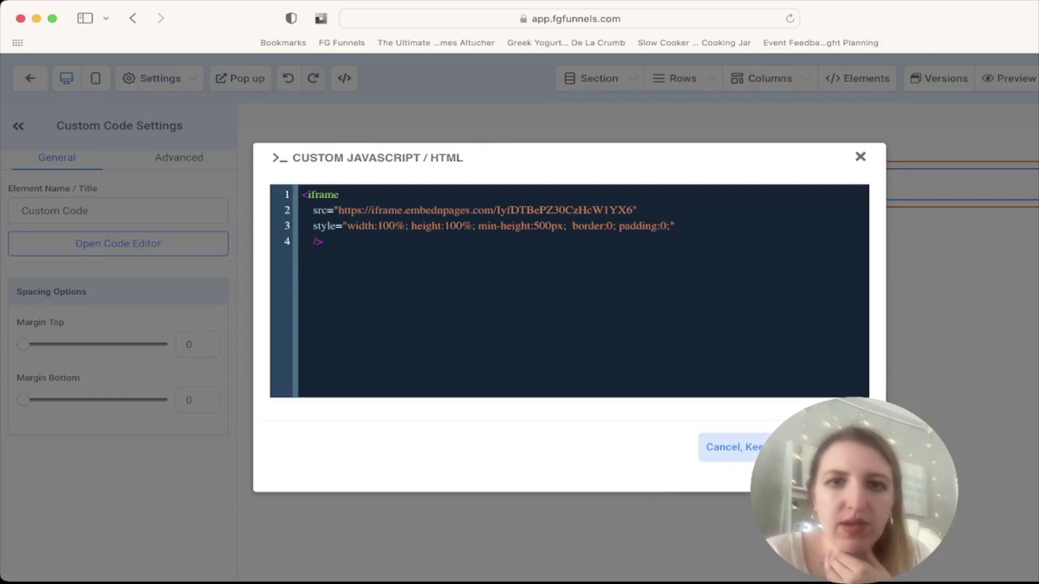
key("Escape")
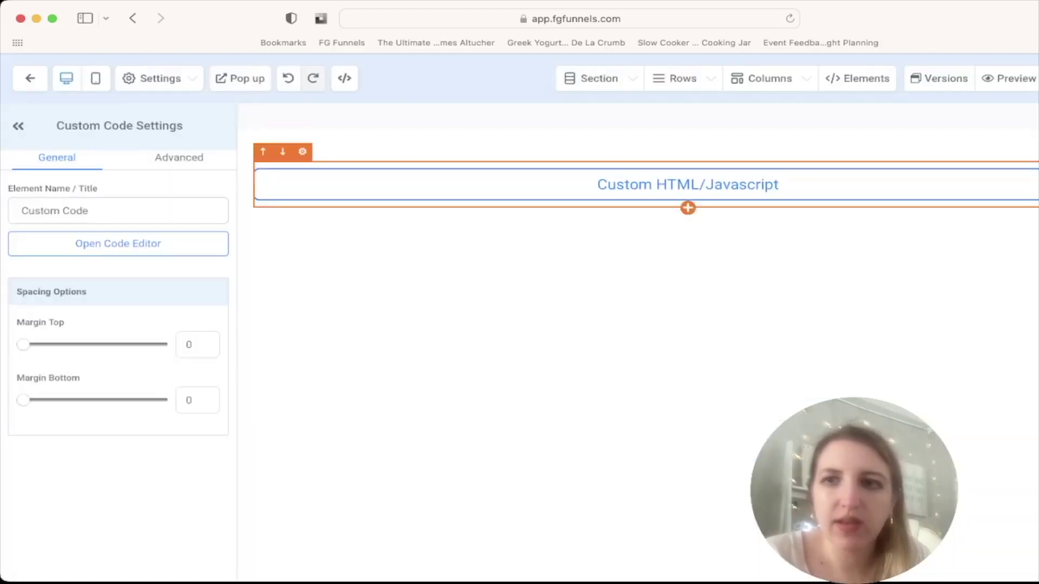
Save the funnel page with the SEO title "Testing".
key("super+s")
left_click(853, 214)
type("Testing")
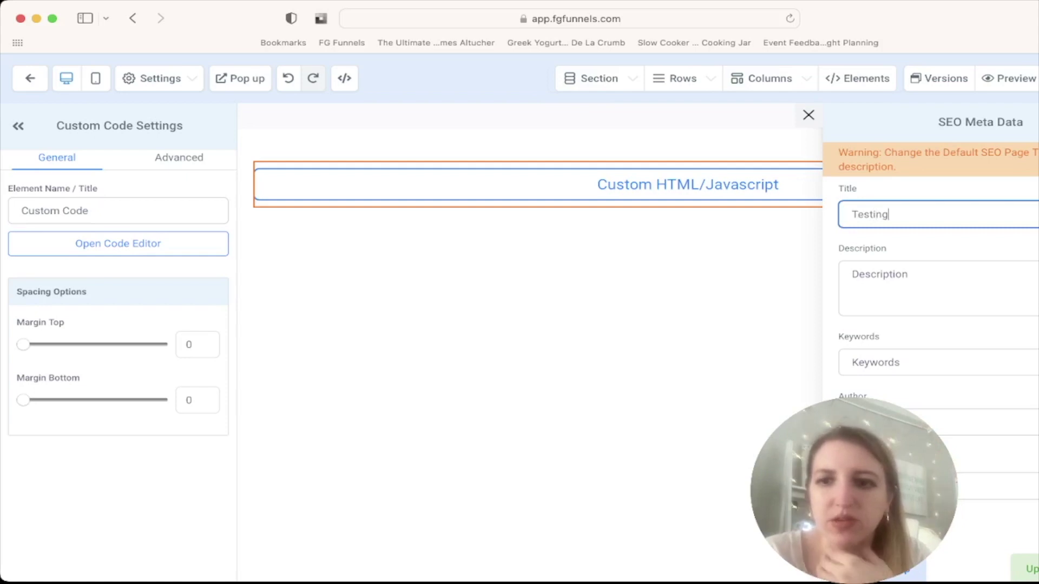
left_click(1024, 569)
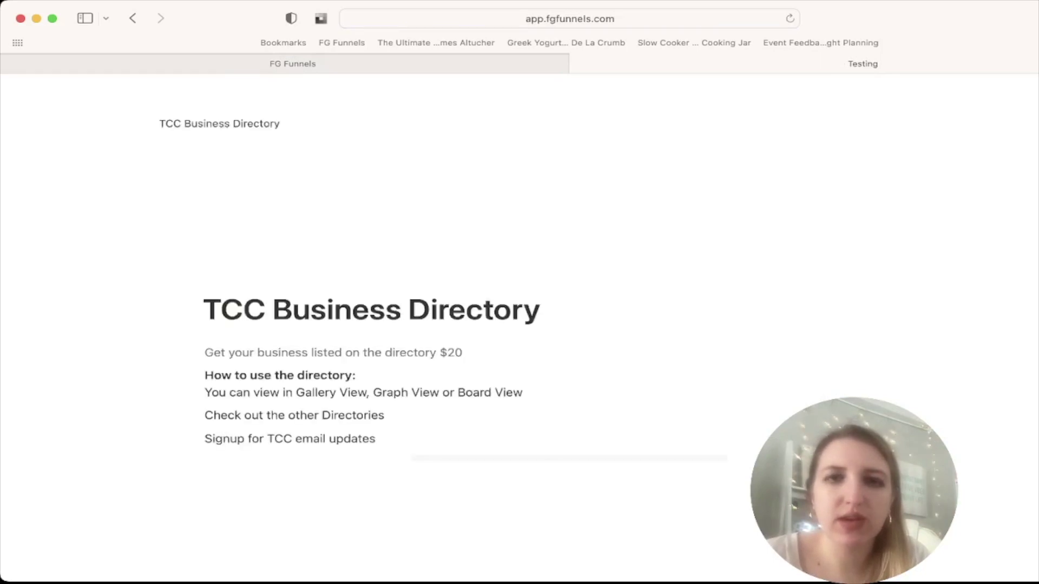
Examine the embedded TCC Business Directory in the page preview, from its header down to the business cards.
scroll(569, 298, "down", 20)
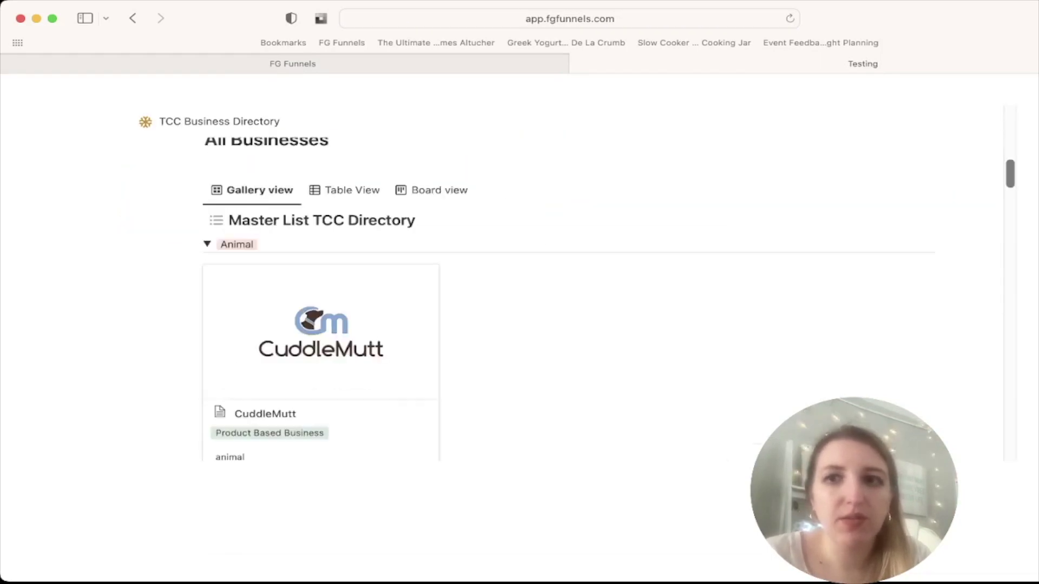
scroll(568, 298, "up", 20)
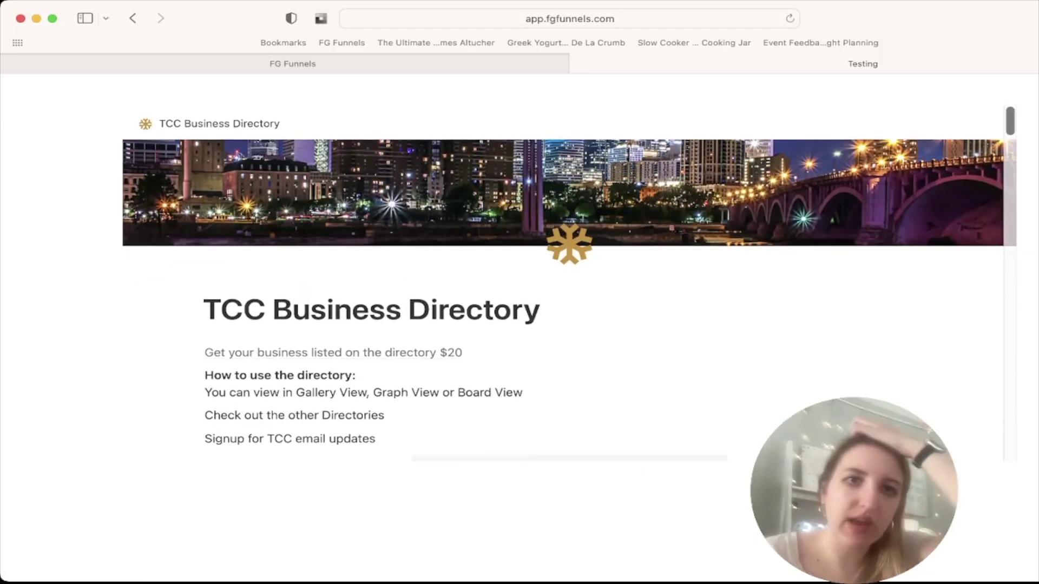
scroll(568, 298, "down", 5)
scroll(568, 298, "up", 5)
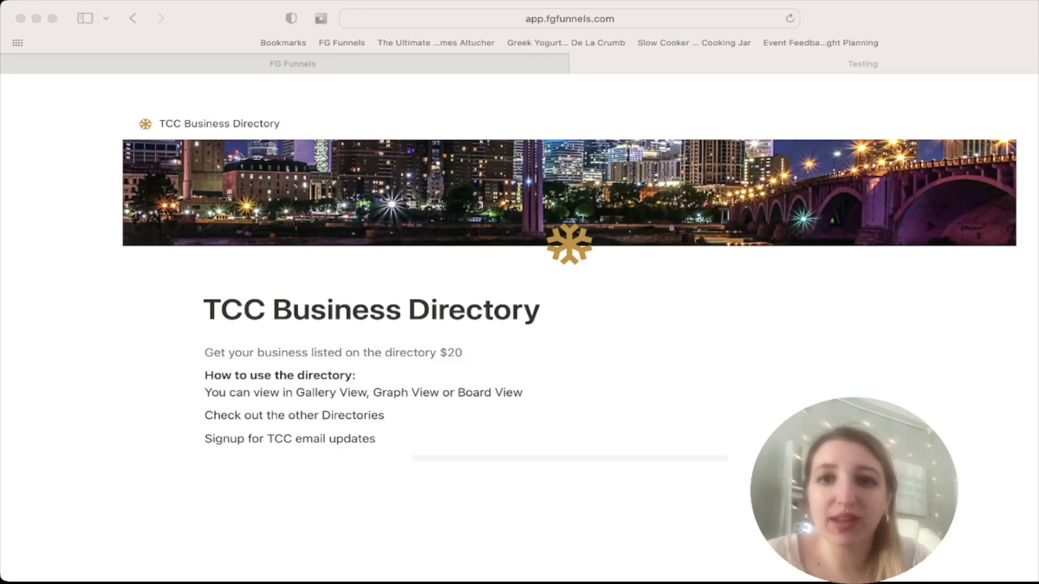
scroll(520, 325, "down", 15)
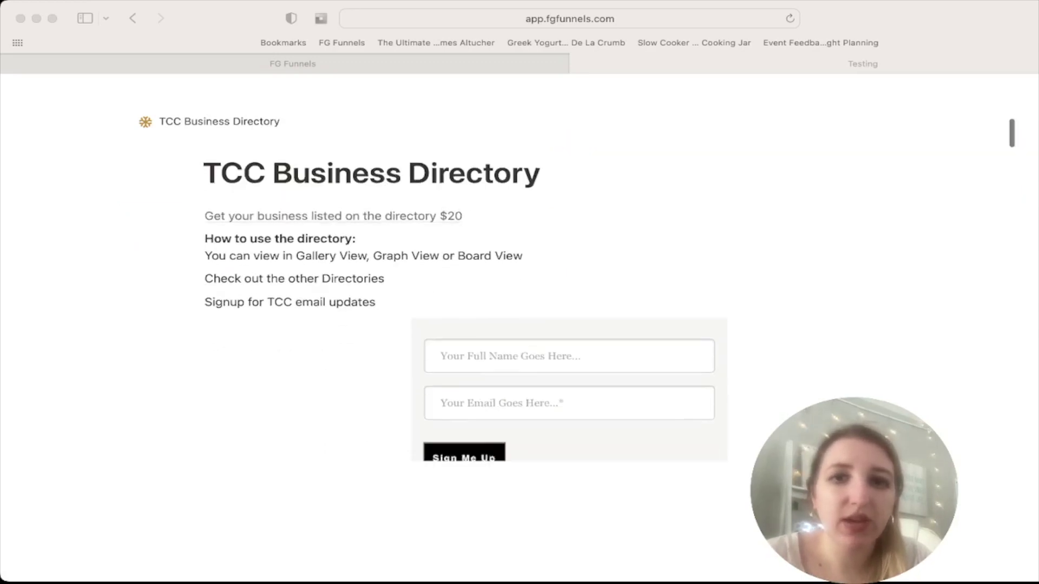
scroll(519, 298, "down", 15)
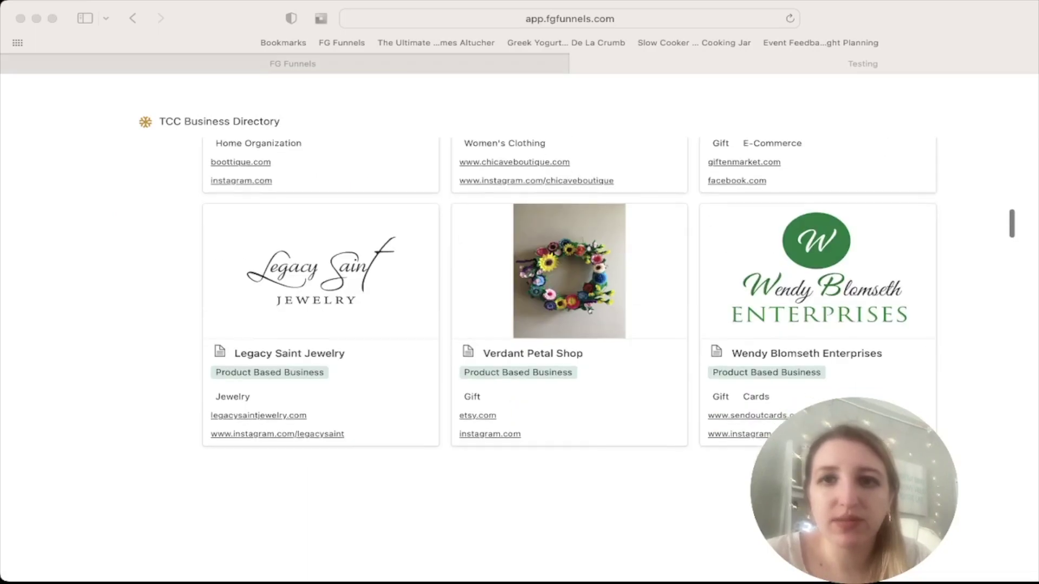
scroll(570, 295, "up", 20)
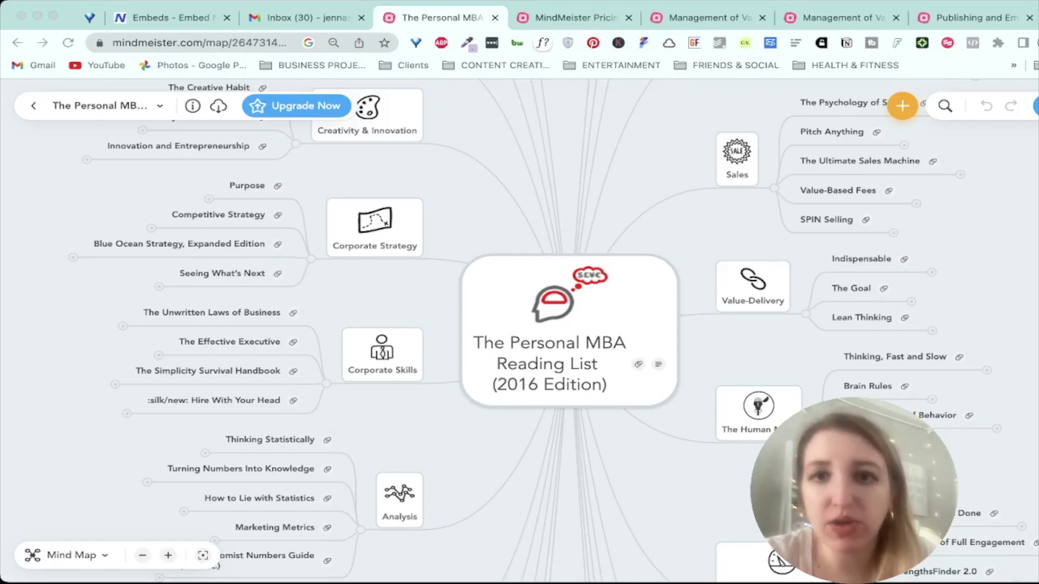
In MindMeister, copy the URL of The Personal MBA Reading List mind map and switch to Notion.
left_click(203, 43)
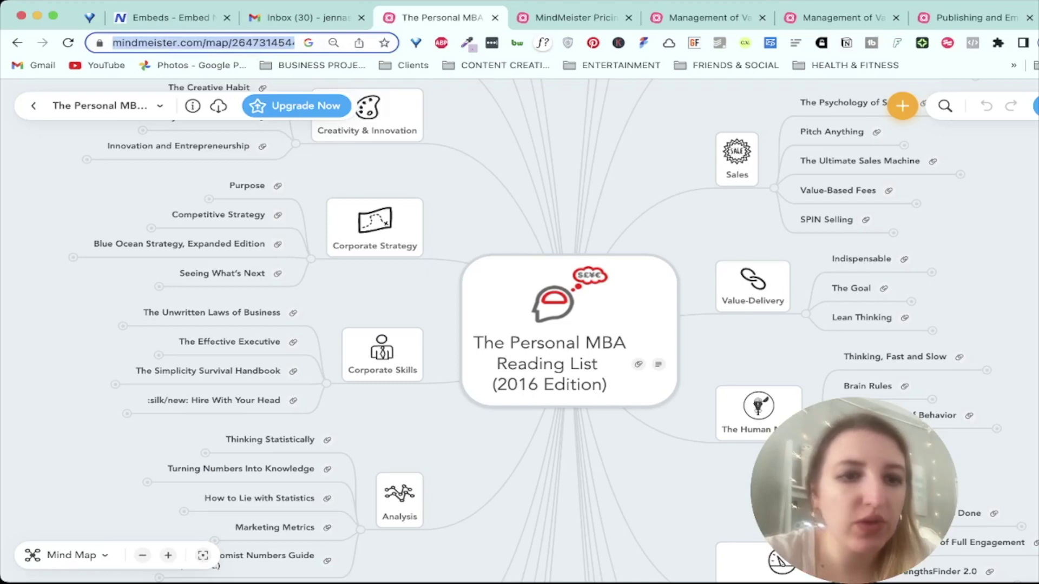
left_click(143, 555)
left_click(142, 556)
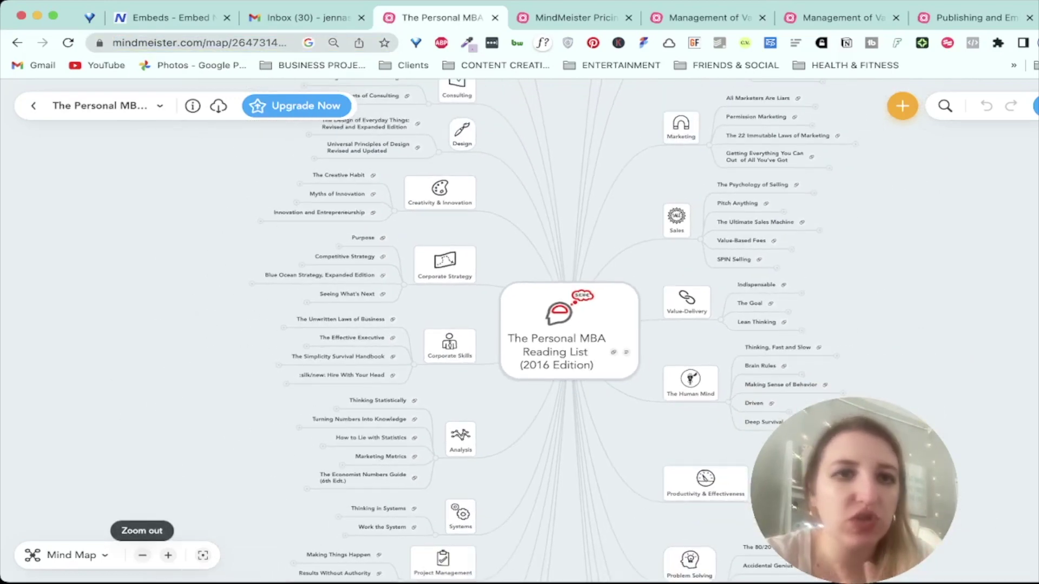
key("super+l")
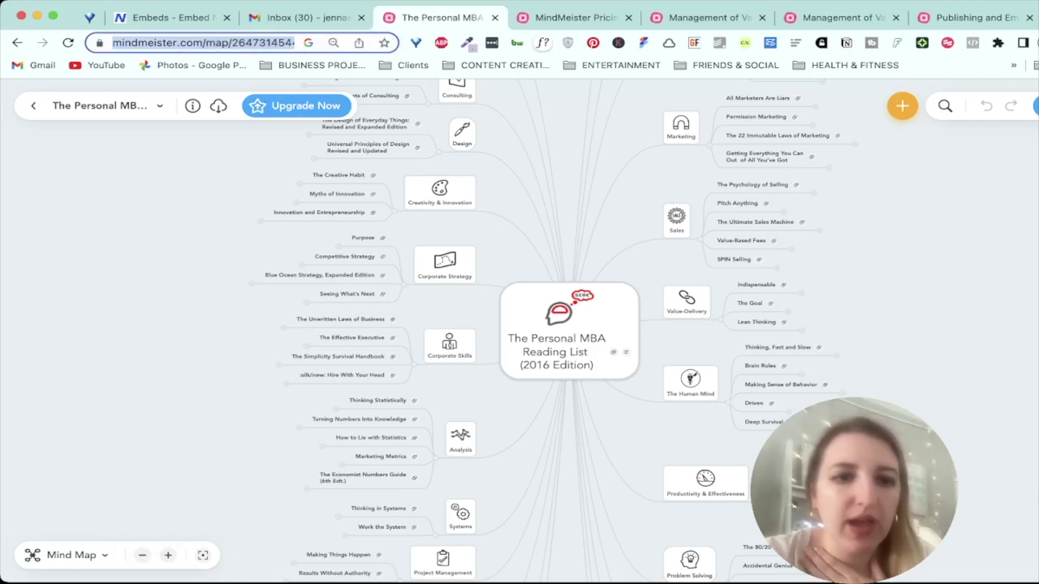
key("super+Tab")
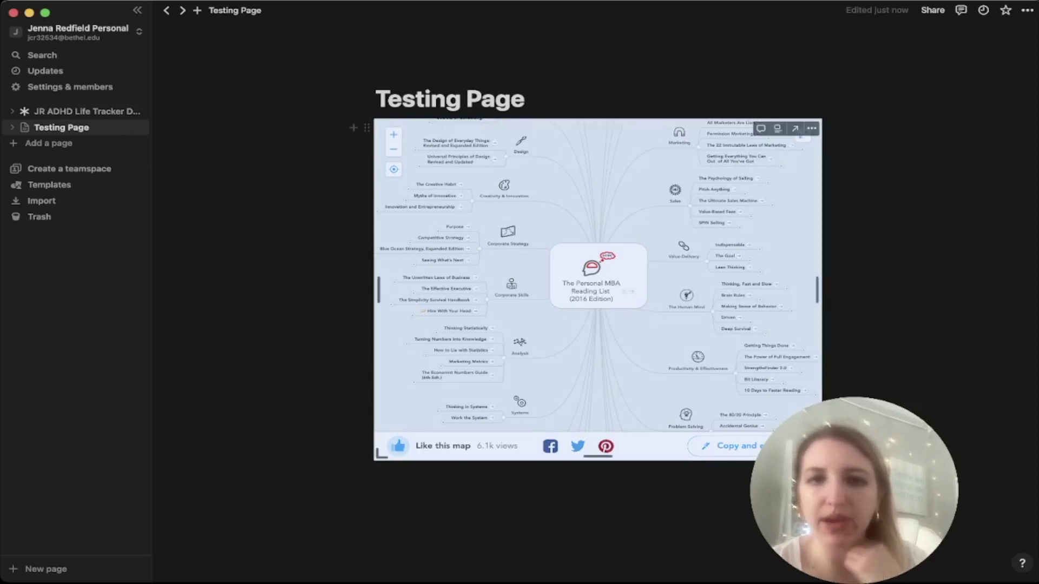
Explore the branches on both sides of the mind map embedded on the Testing Page.
scroll(582, 291, "up", 3)
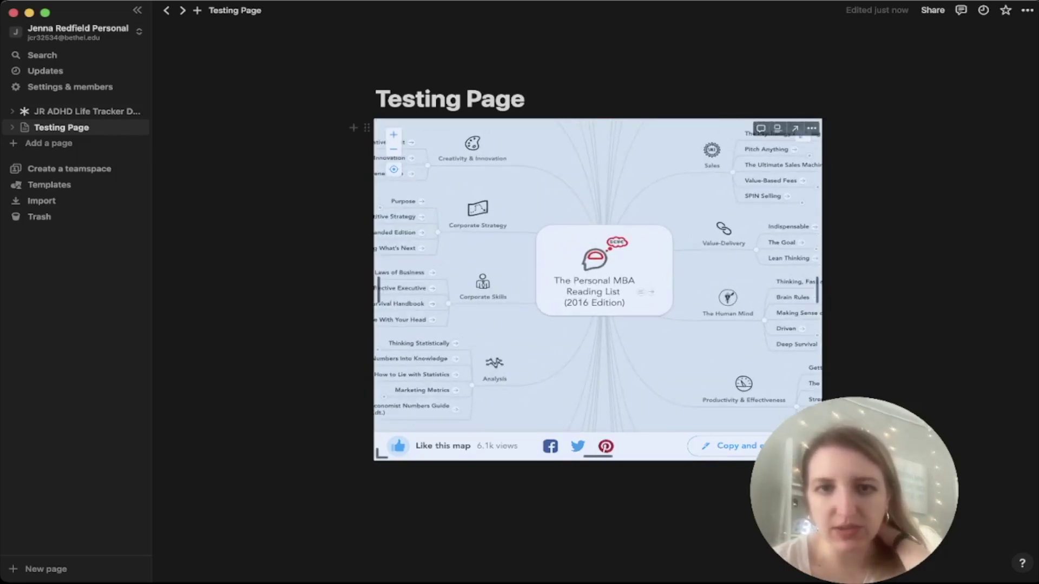
scroll(598, 274, "left", 3)
left_click(525, 99)
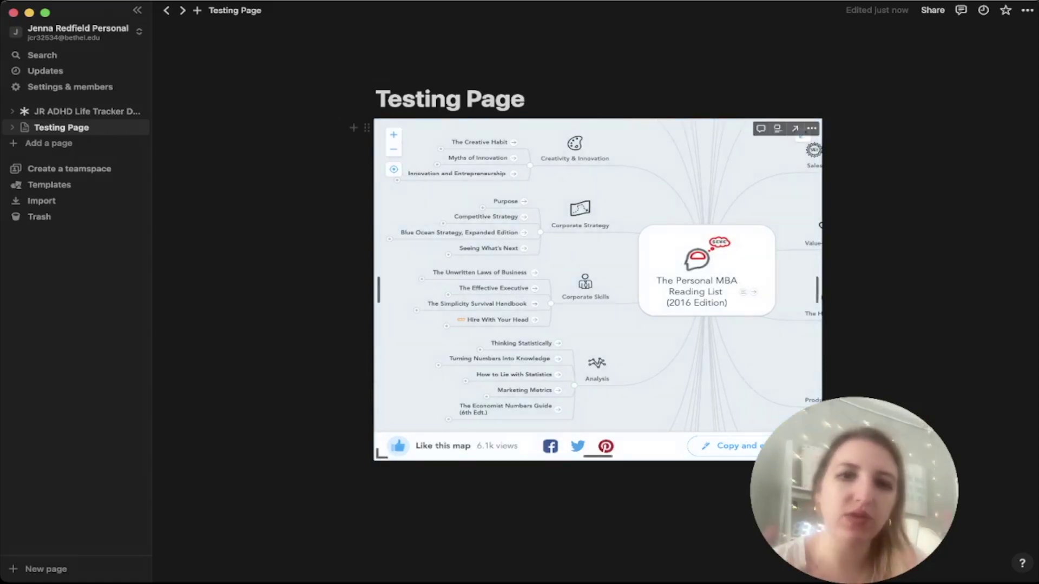
scroll(597, 275, "right", 4)
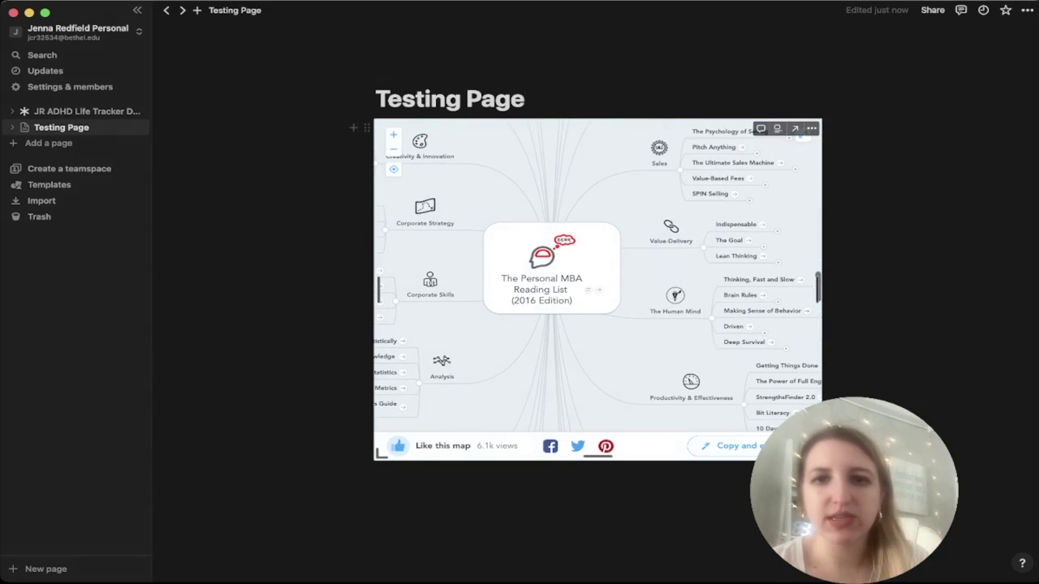
scroll(598, 276, "right", 3)
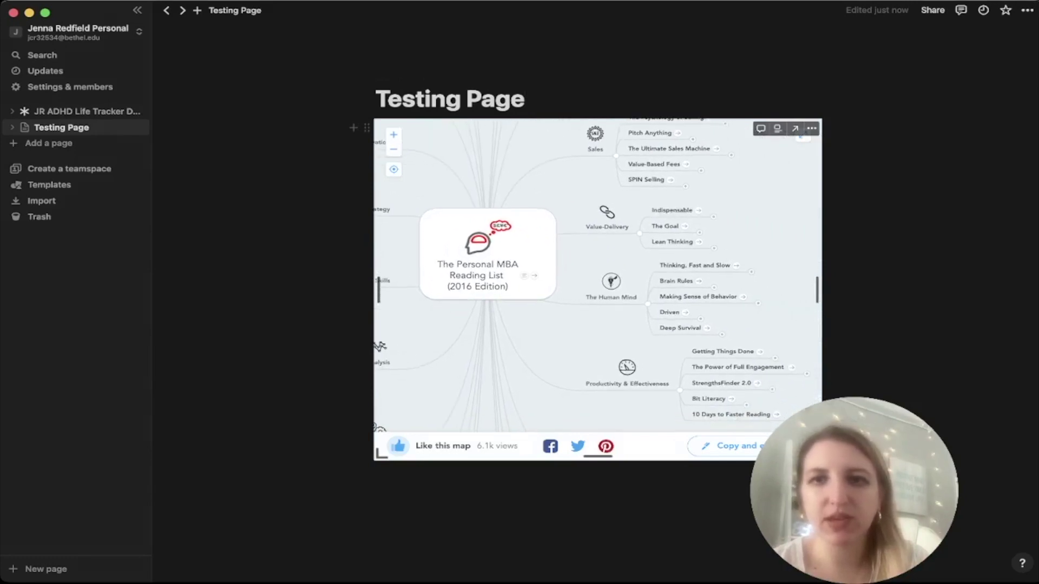
scroll(598, 276, "up", 3)
Resize the mind map embed's height, stretching it downward and shrinking it back until the map fills the frame.
left_click(417, 484)
left_click_drag(598, 457, 598, 524)
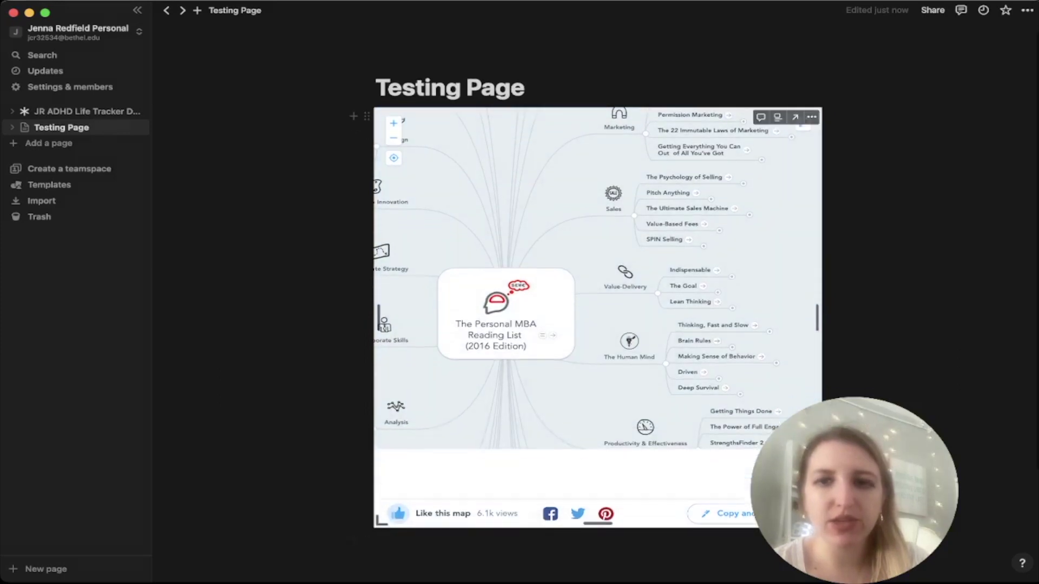
scroll(598, 278, "up", 1)
scroll(598, 278, "down", 1)
scroll(598, 278, "left", 1)
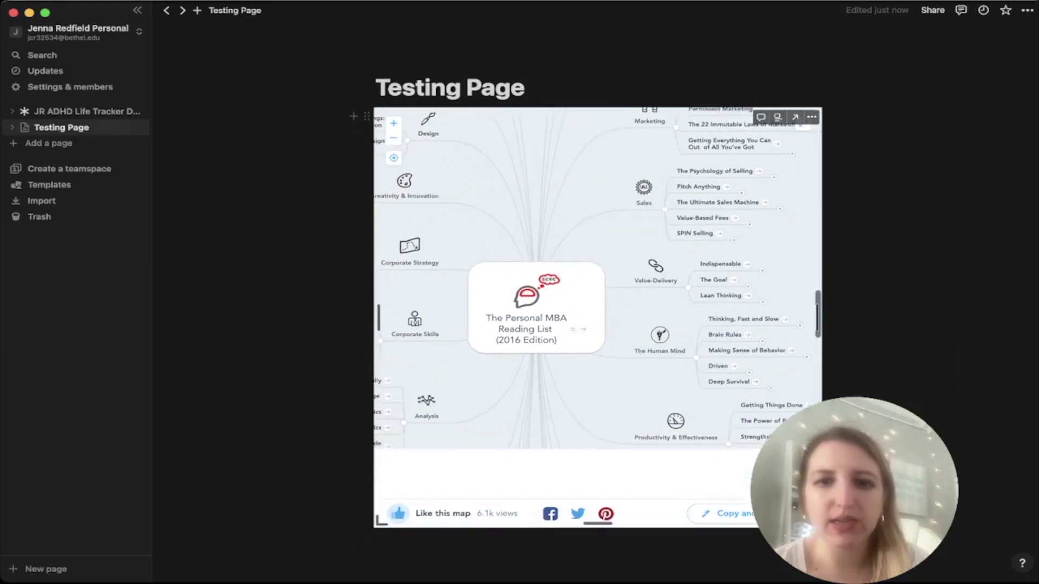
left_click_drag(598, 523, 598, 469)
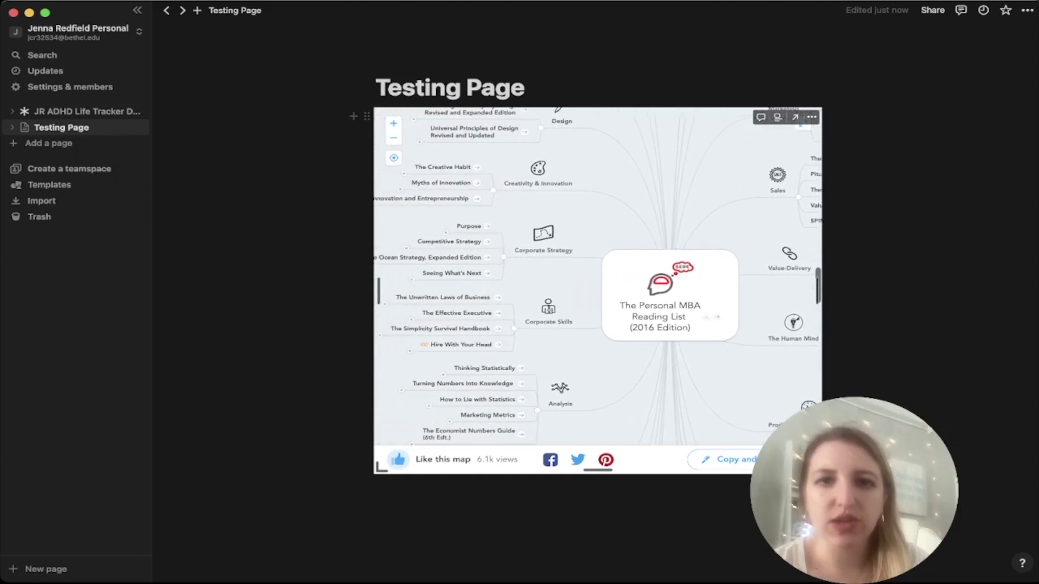
scroll(598, 276, "up", 2)
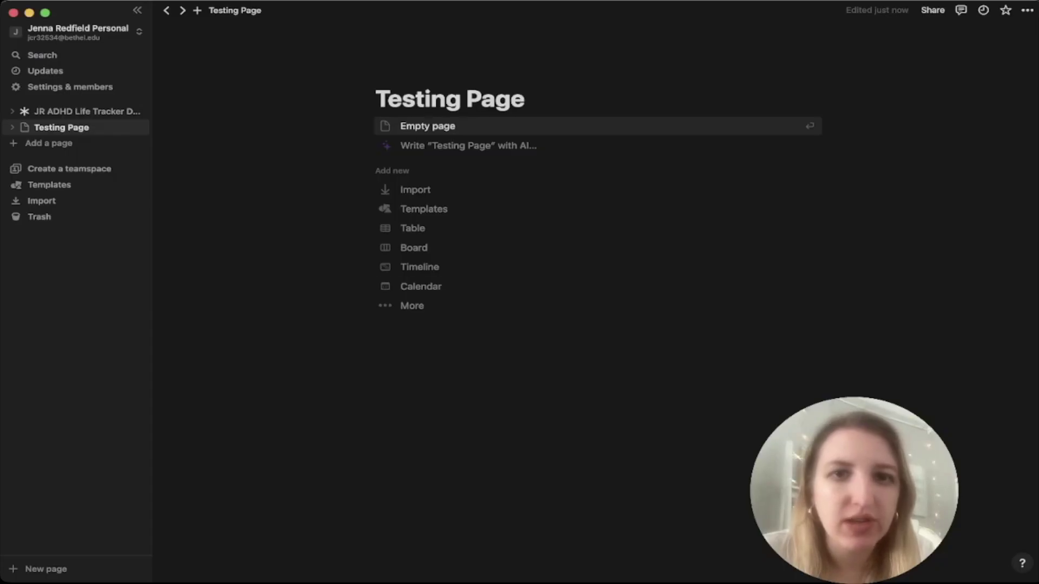
key("Return")
type("https://docs.google.com/forms/d/e/1FAIpQLSfO-VAB0CKw2hXMHzDG2VcoEu5qkPnGjm1G_3HINsPzfB-IEg/viewform?usp=sf_link")
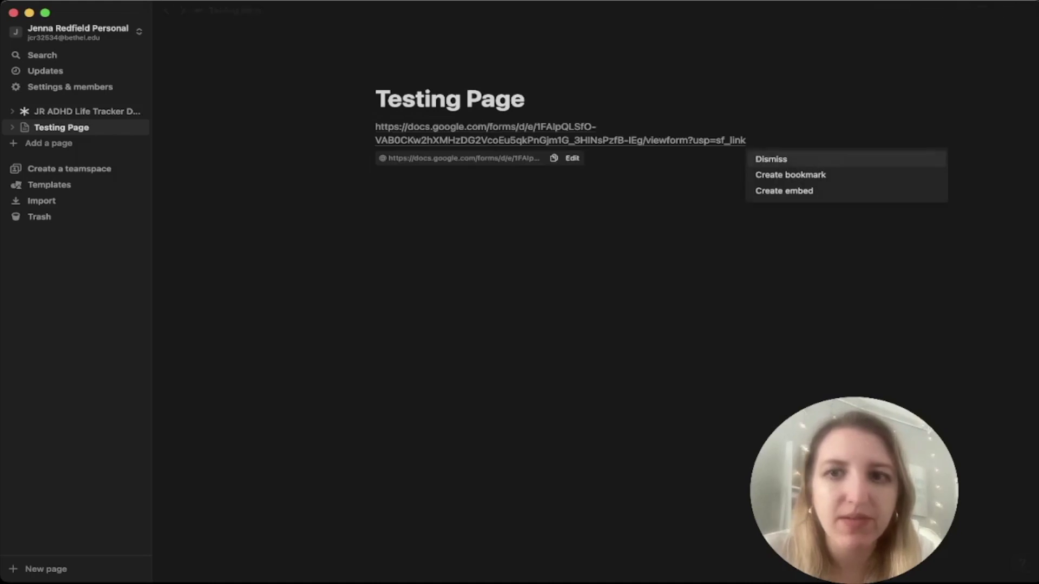
key("Down")
key("Down")
key("Return")
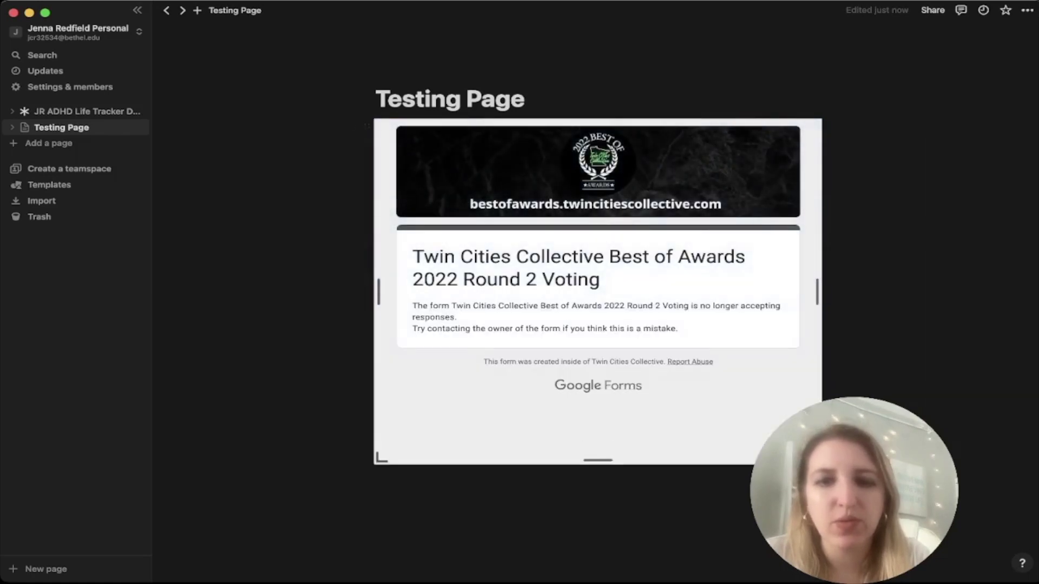
Make the embedded Best of Awards voting form slightly taller and look it over on the page.
scroll(598, 318, "down", 2)
scroll(598, 318, "up", 2)
scroll(597, 273, "down", 2)
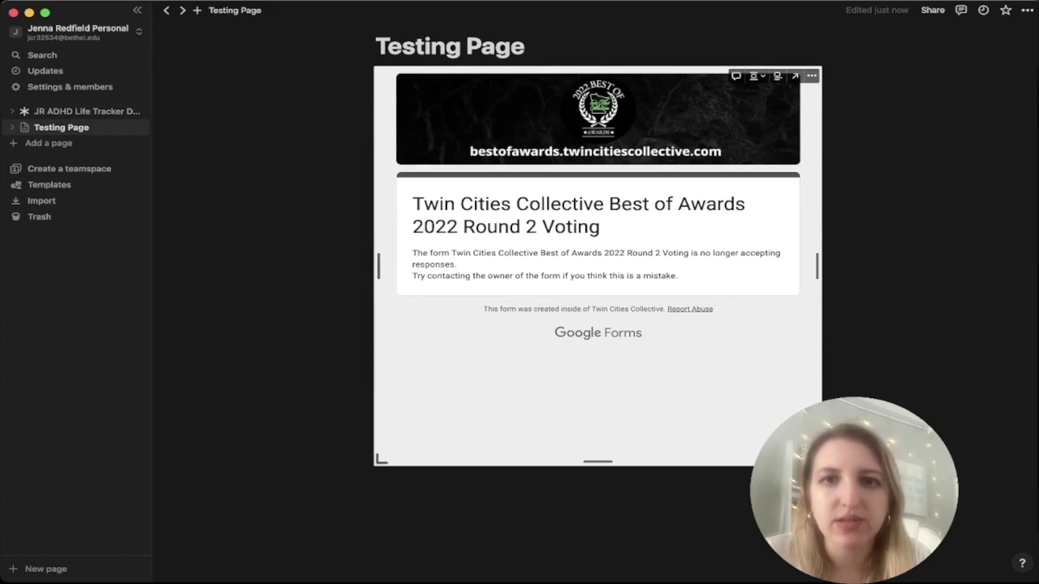
scroll(597, 274, "up", 3)
scroll(598, 274, "down", 1)
scroll(598, 270, "down", 3)
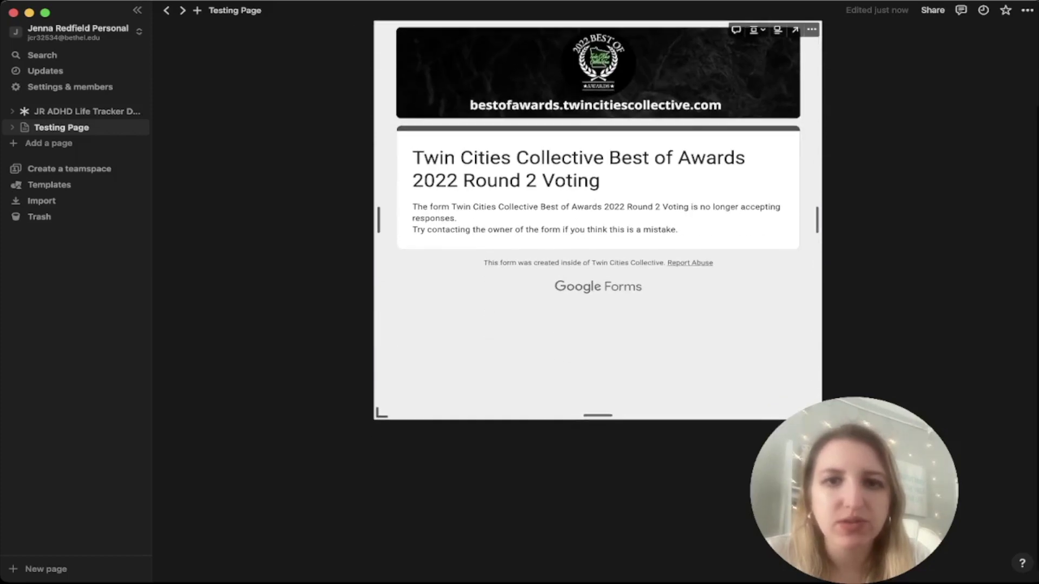
scroll(598, 270, "up", 4)
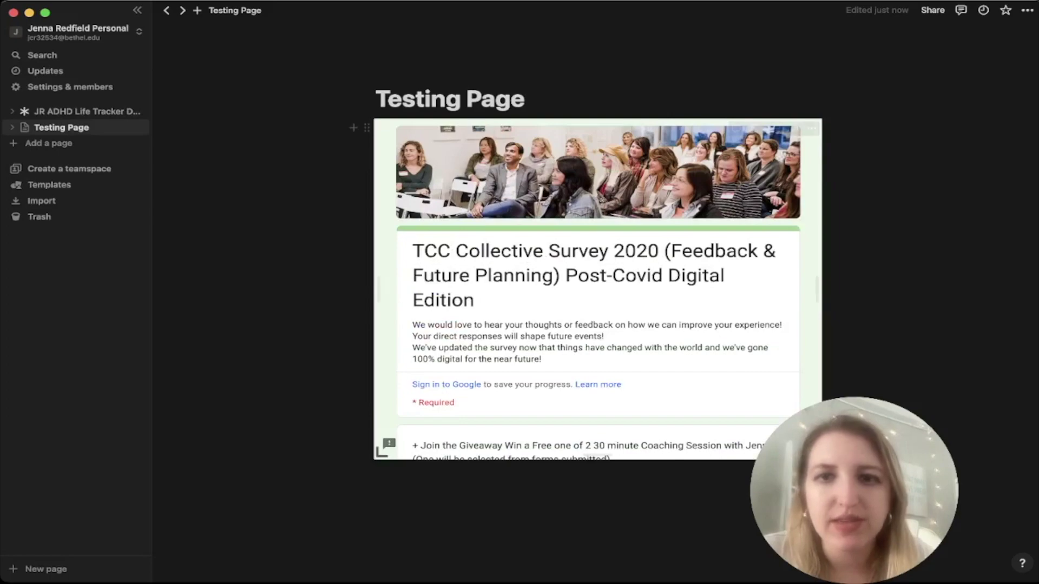
Examine the questions of the embedded TCC Collective Survey 2020 form and return to its beginning.
scroll(598, 290, "down", 15)
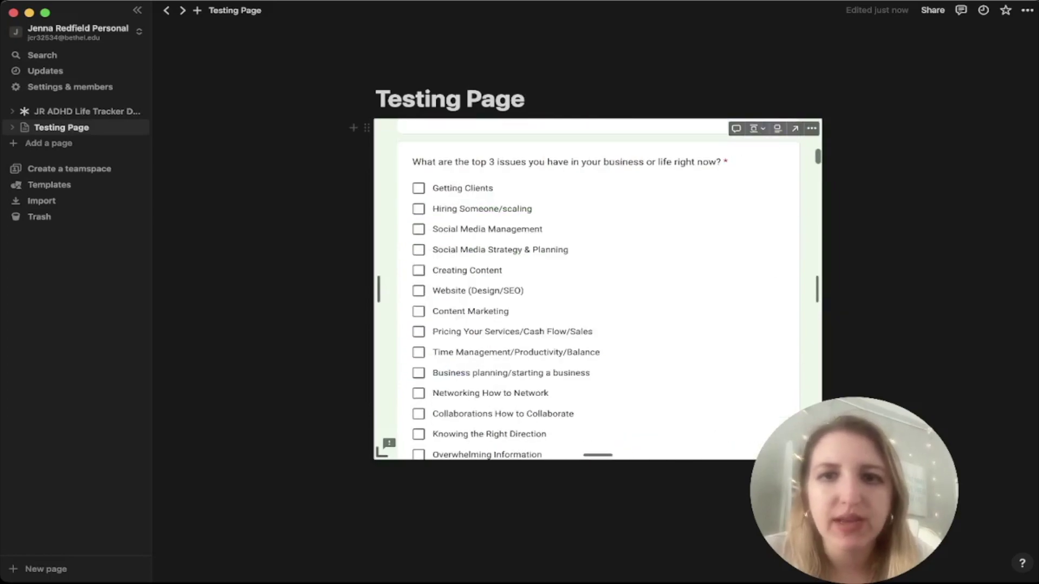
scroll(598, 290, "down", 10)
scroll(598, 290, "up", 8)
scroll(598, 290, "up", 10)
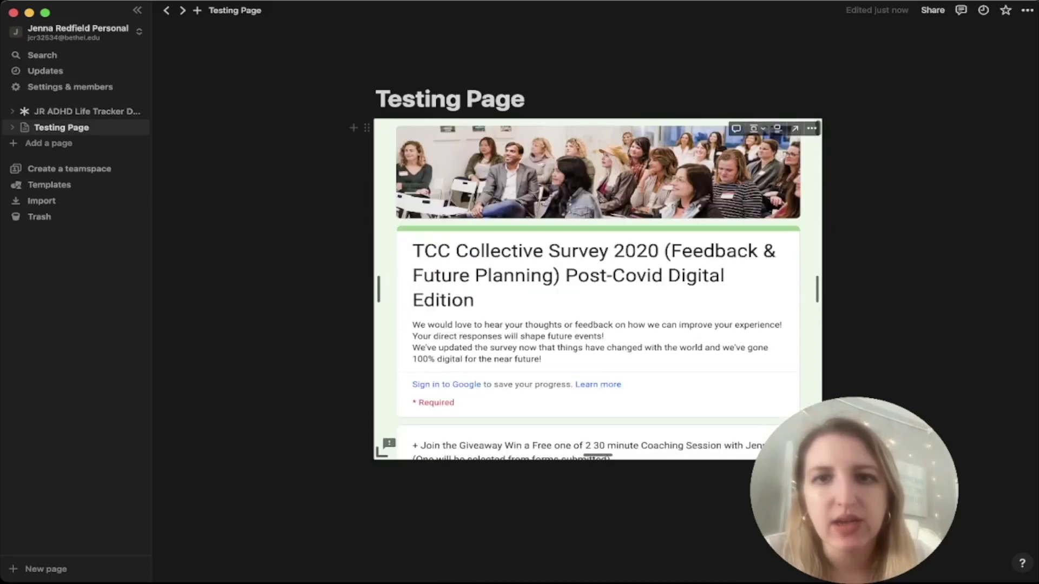